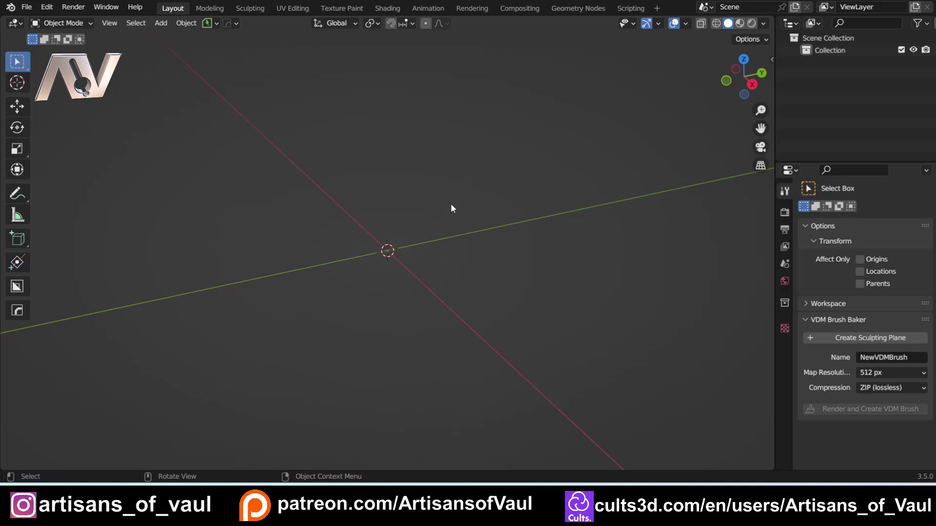
Step: Show the sidebar, create a sculpting plane, and select the Clay Strips brush
key(n)
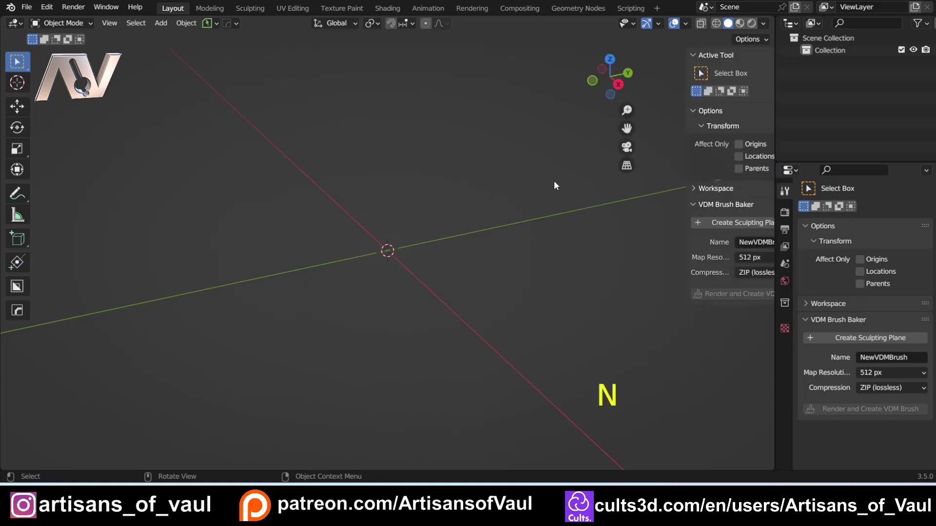
click(689, 226)
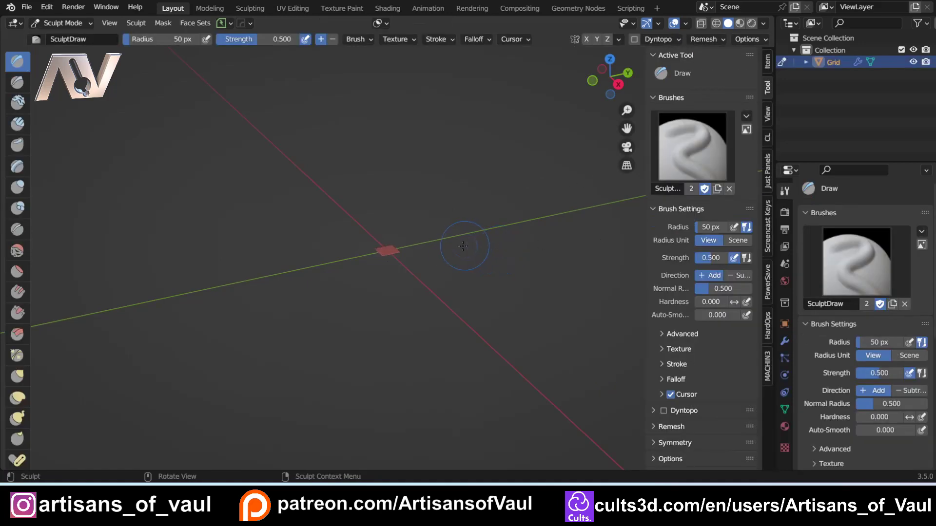
middle_drag(485, 239, 447, 288)
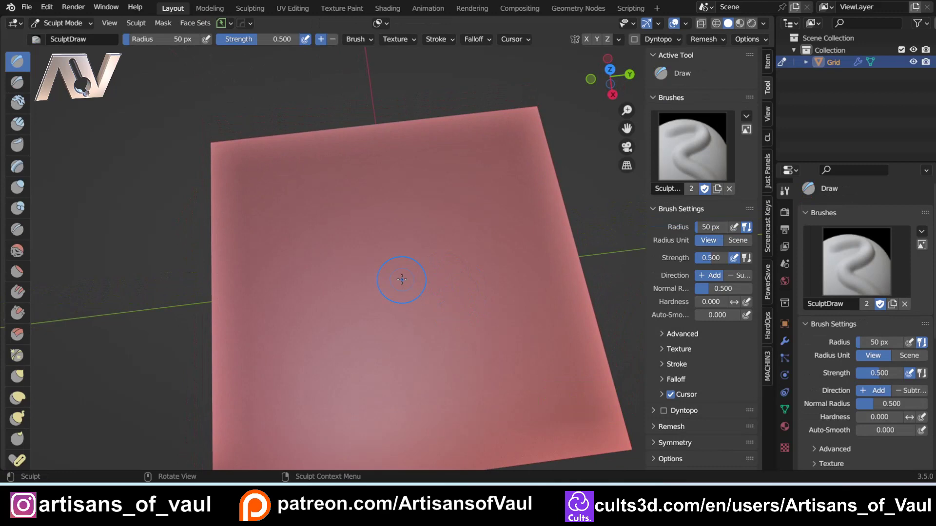
drag(31, 168, 73, 170)
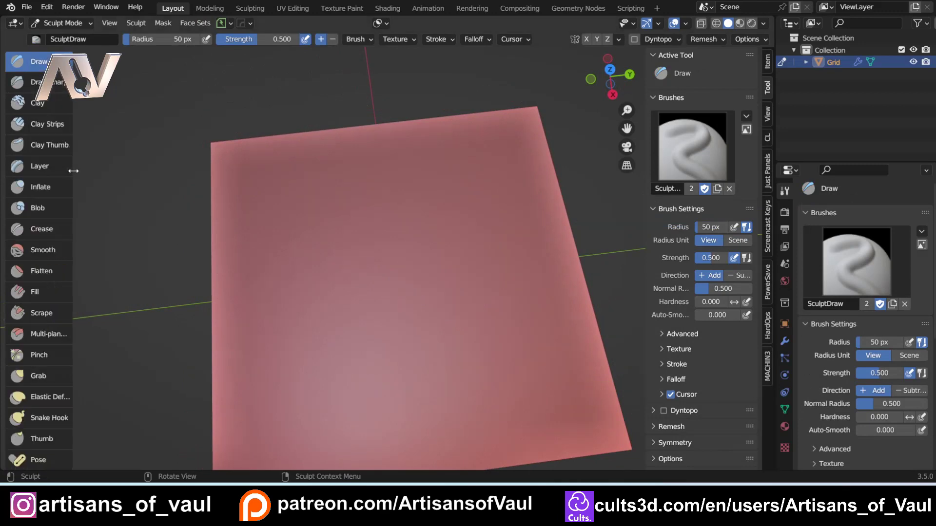
click(46, 125)
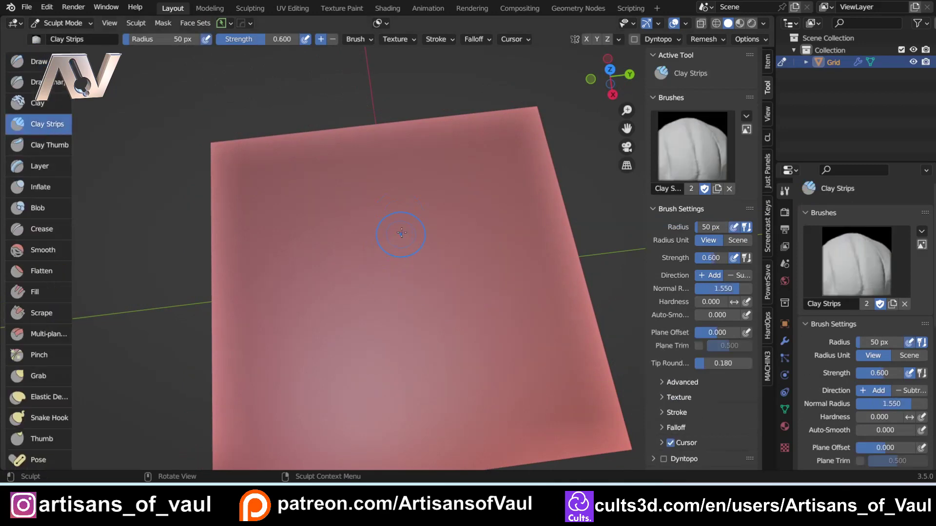
Step: Set Clay Strips to Subtract and carve a first dent in the plane's centre
click(333, 40)
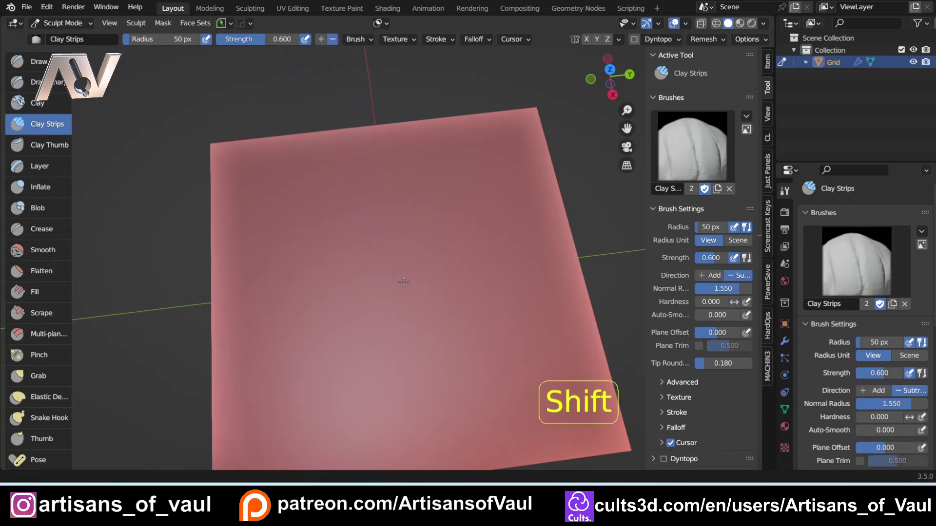
mouse_move(394, 265)
shift+middle_down()
mouse_move(361, 246)
mouse_move(364, 234)
shift+middle_up()
mouse_move(361, 242)
mouse_down()
mouse_move(354, 238)
mouse_move(358, 254)
mouse_up()
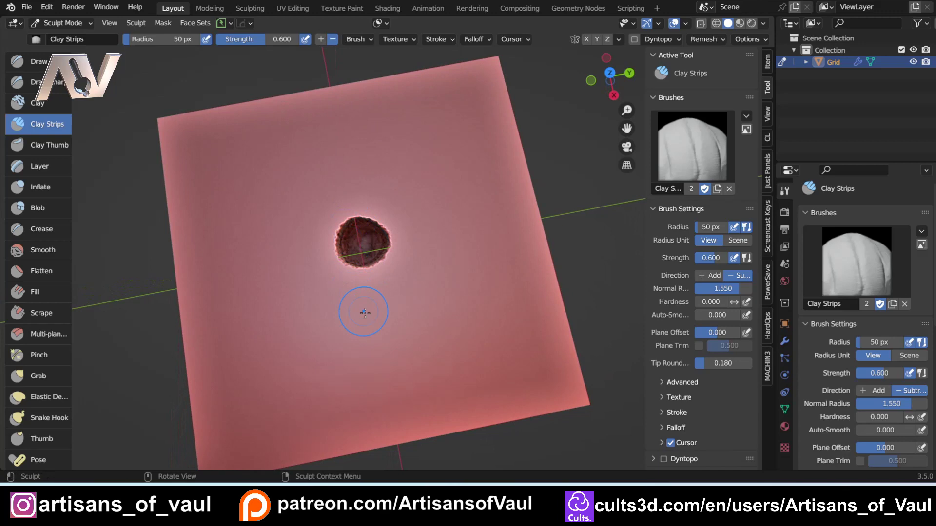
mouse_move(366, 309)
middle_down()
mouse_move(401, 275)
mouse_move(361, 241)
middle_up()
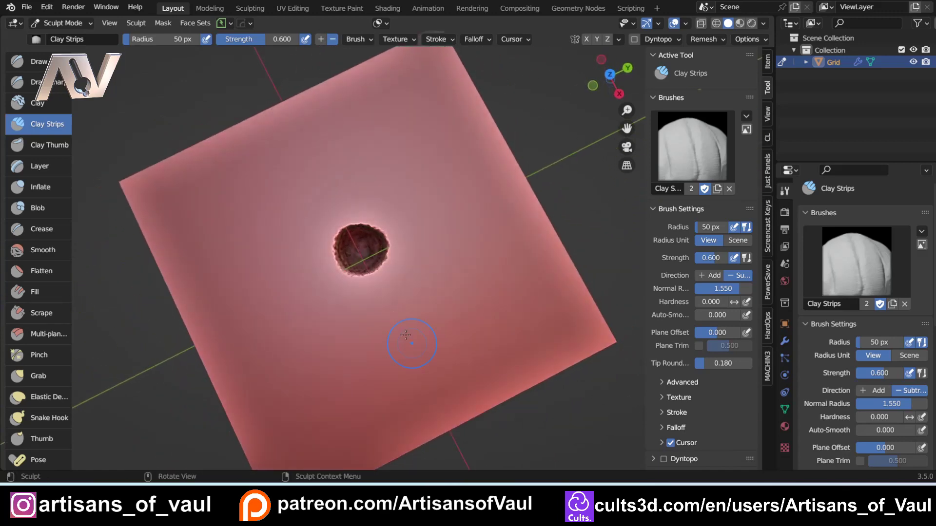
drag(360, 241, 357, 252)
mouse_move(366, 228)
middle_down()
mouse_move(369, 238)
mouse_move(412, 174)
mouse_move(315, 179)
mouse_move(337, 218)
middle_up()
Step: Deepen the crater with strokes around its left, top and bottom rim
mouse_move(338, 219)
mouse_down()
mouse_move(399, 209)
mouse_move(425, 246)
mouse_move(436, 293)
mouse_move(326, 311)
mouse_move(307, 275)
mouse_move(314, 292)
mouse_move(374, 306)
mouse_move(427, 285)
mouse_move(410, 234)
mouse_move(344, 198)
mouse_move(312, 247)
mouse_move(307, 277)
mouse_move(340, 322)
mouse_move(392, 322)
mouse_up()
mouse_move(391, 321)
middle_down()
mouse_move(428, 273)
mouse_move(351, 212)
middle_up()
mouse_move(351, 212)
mouse_down()
mouse_move(424, 268)
mouse_move(419, 301)
mouse_move(303, 270)
mouse_move(322, 330)
mouse_move(297, 263)
mouse_move(315, 226)
mouse_move(386, 221)
mouse_move(432, 256)
mouse_move(417, 311)
mouse_move(315, 315)
mouse_move(303, 253)
mouse_up()
middle_drag(303, 253, 341, 223)
mouse_move(340, 222)
mouse_down()
mouse_move(316, 236)
mouse_move(300, 293)
mouse_move(304, 258)
mouse_move(379, 206)
mouse_move(421, 213)
mouse_move(386, 210)
mouse_move(440, 243)
mouse_move(457, 267)
mouse_move(435, 340)
mouse_move(351, 359)
mouse_move(330, 334)
mouse_up()
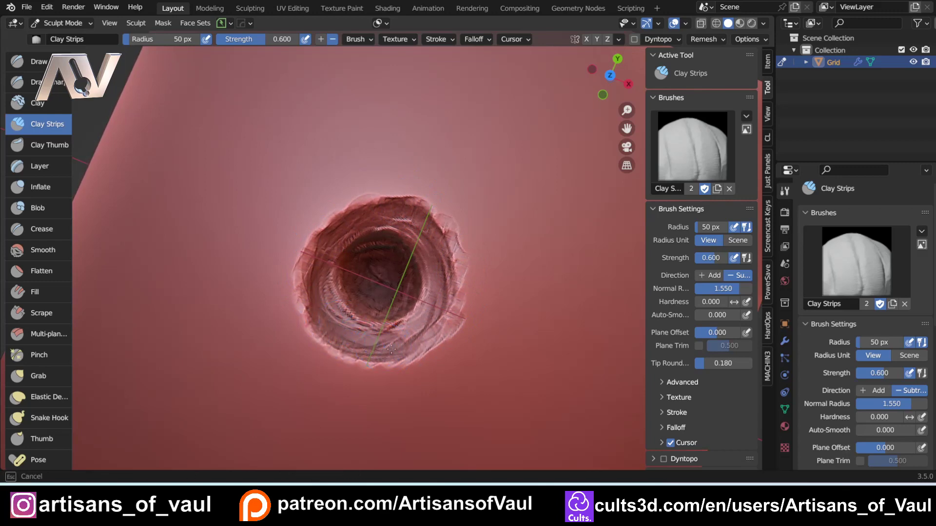
Step: Build up the lower rim and smooth the upper and left rim, undoing one bad stroke
mouse_move(391, 349)
mouse_down()
mouse_move(398, 319)
mouse_move(428, 344)
mouse_move(344, 351)
mouse_move(311, 302)
mouse_move(326, 234)
mouse_move(364, 218)
mouse_up()
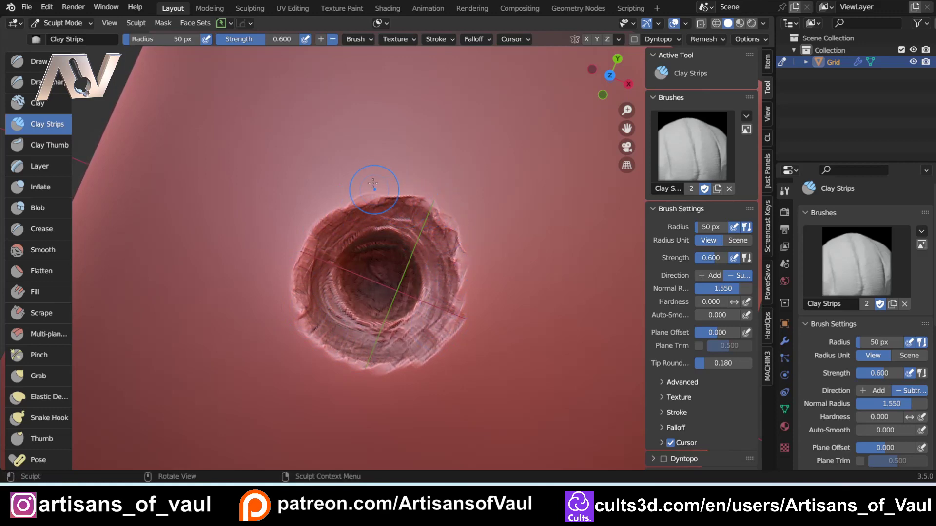
shift+drag(373, 186, 354, 196)
key(ctrl+z)
shift+drag(292, 324, 301, 327)
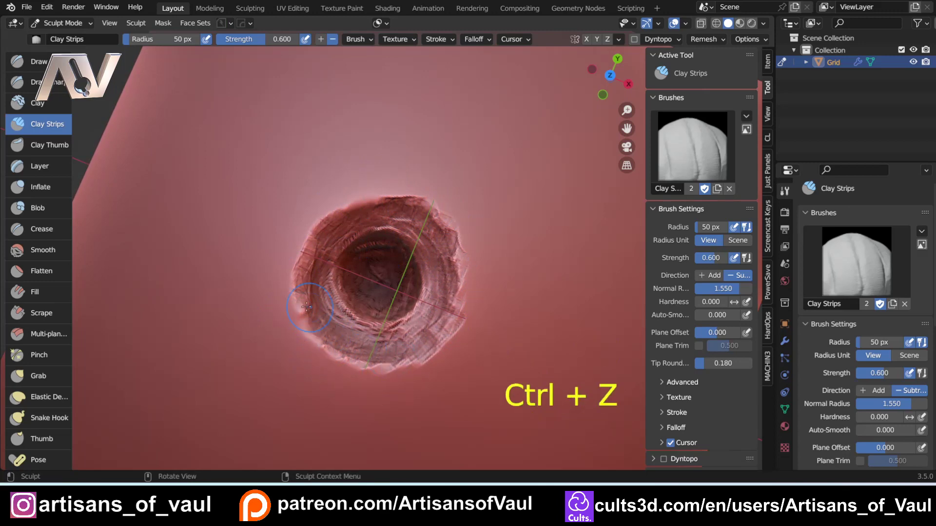
mouse_move(312, 267)
shift+mouse_down()
mouse_move(380, 212)
mouse_move(420, 228)
shift+mouse_up()
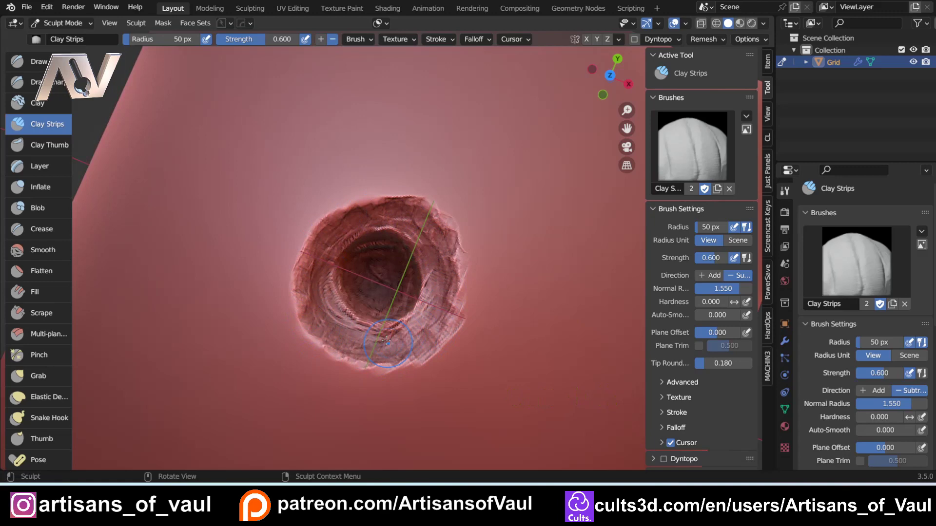
shift+drag(344, 244, 384, 212)
Step: Smooth and touch up the upper and lower crater rim, viewing it at an angle
shift+drag(352, 246, 394, 209)
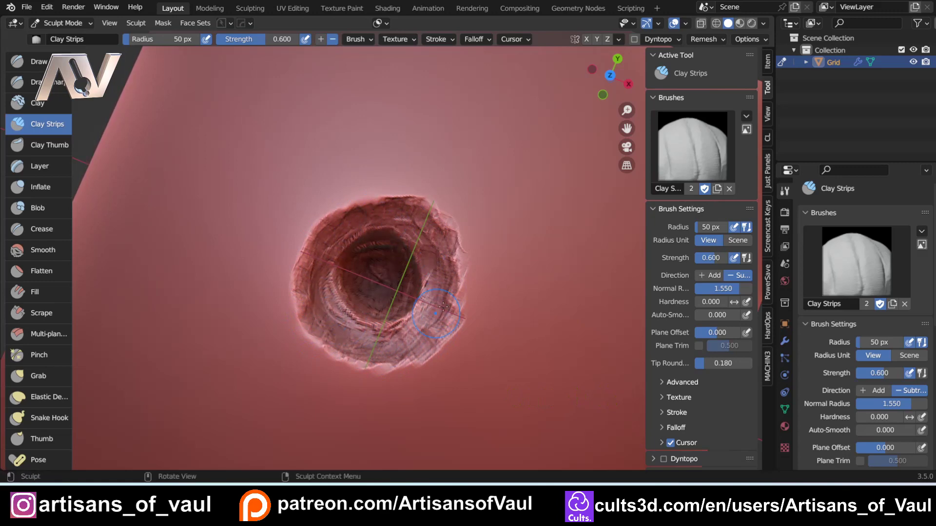
mouse_move(431, 321)
shift+mouse_down()
mouse_move(382, 355)
mouse_move(344, 344)
mouse_move(392, 367)
shift+mouse_up()
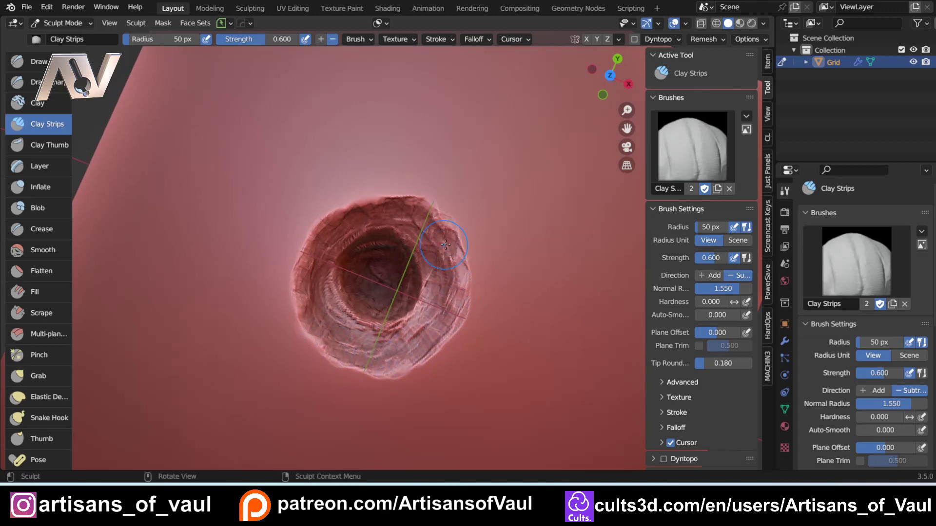
shift+drag(436, 220, 447, 220)
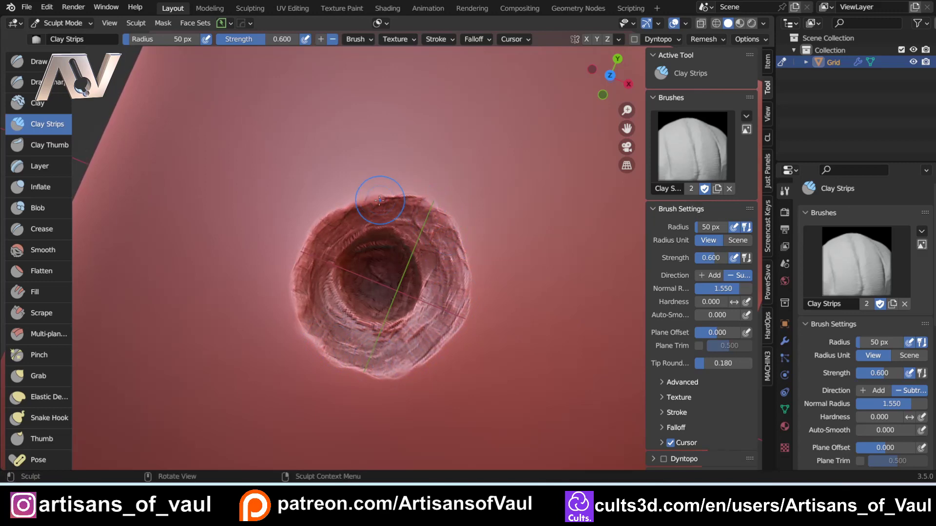
shift+drag(377, 196, 361, 205)
shift+drag(316, 295, 329, 267)
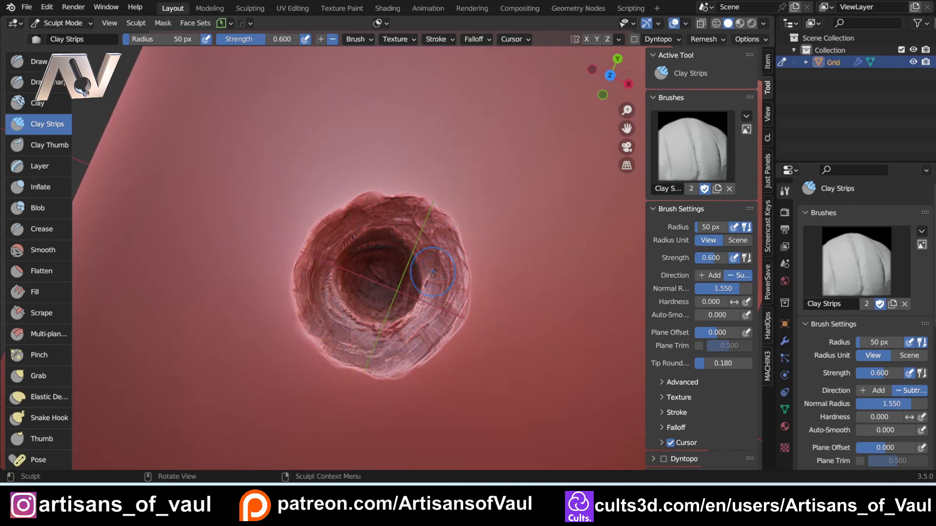
shift+drag(432, 272, 464, 292)
scroll(464, 293, down, 5)
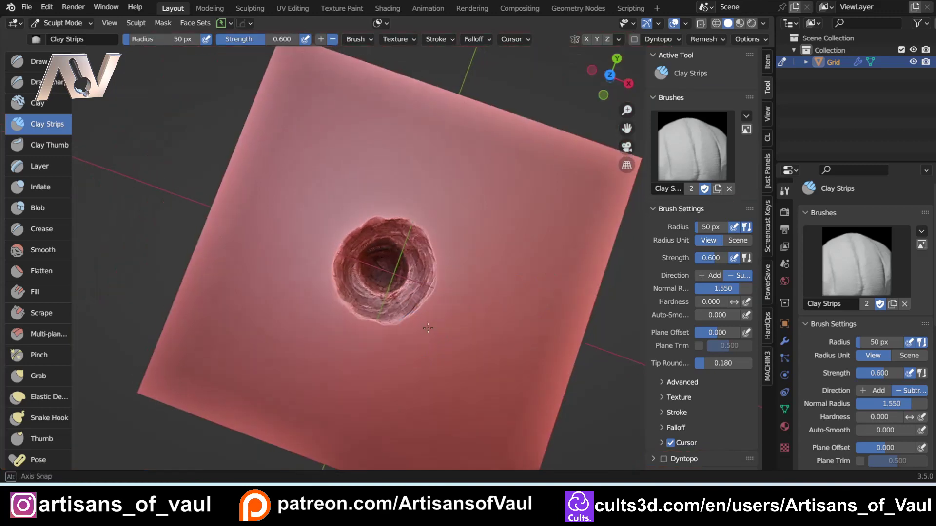
mouse_move(464, 293)
middle_down()
mouse_move(418, 311)
mouse_move(488, 277)
middle_up()
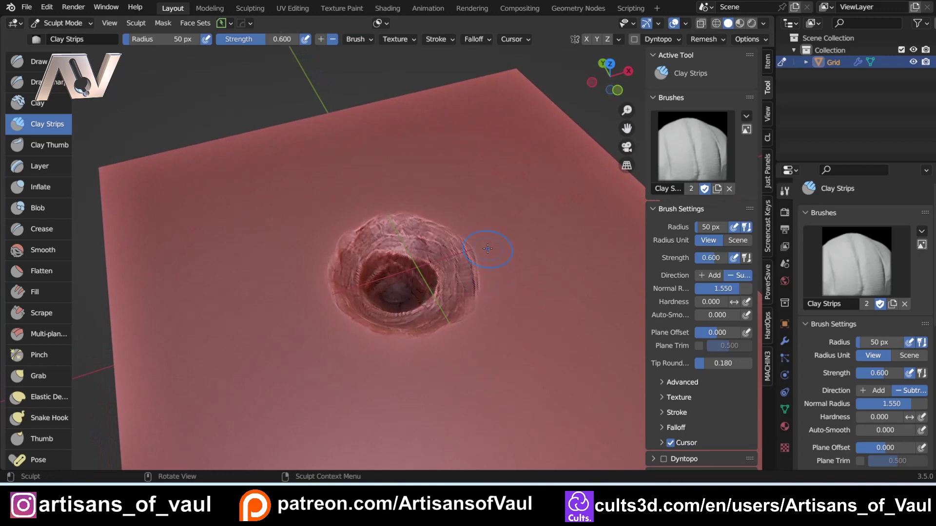
scroll(714, 263, down, 3)
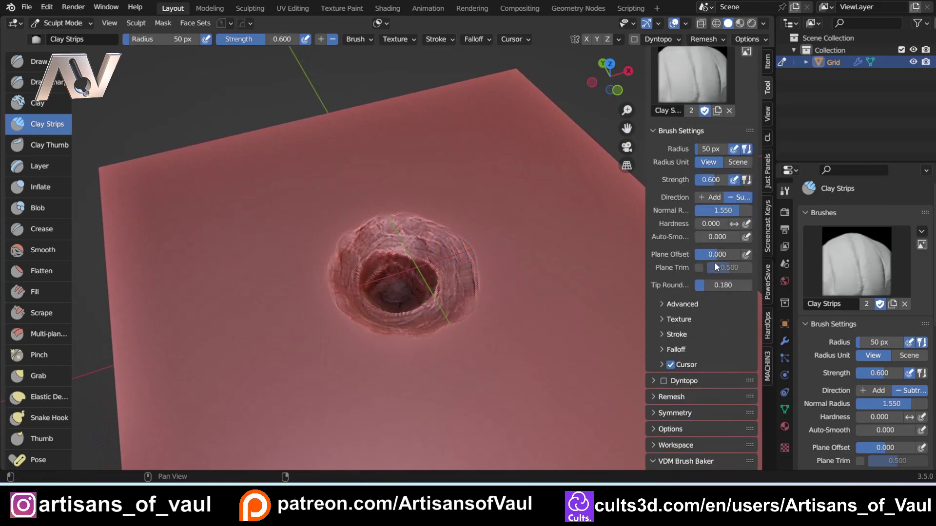
scroll(709, 272, down, 3)
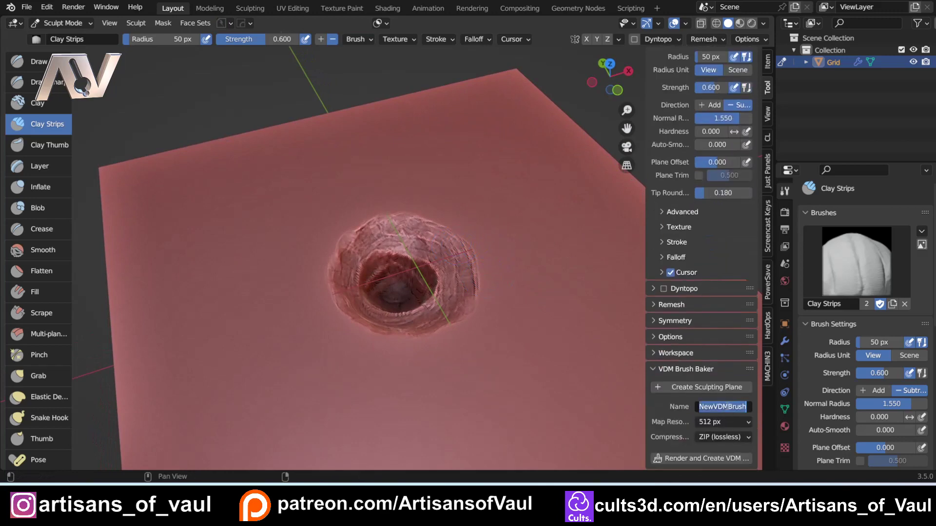
text(Bul)
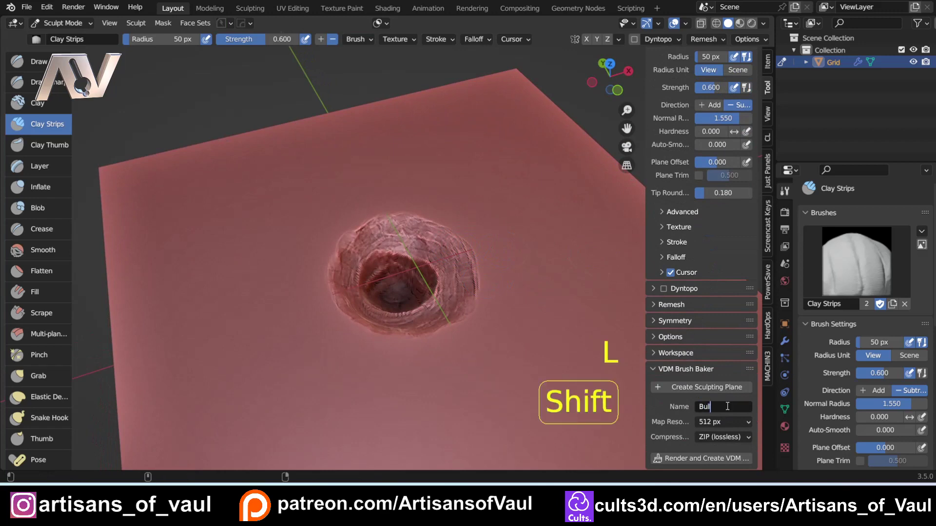
text(lHole1)
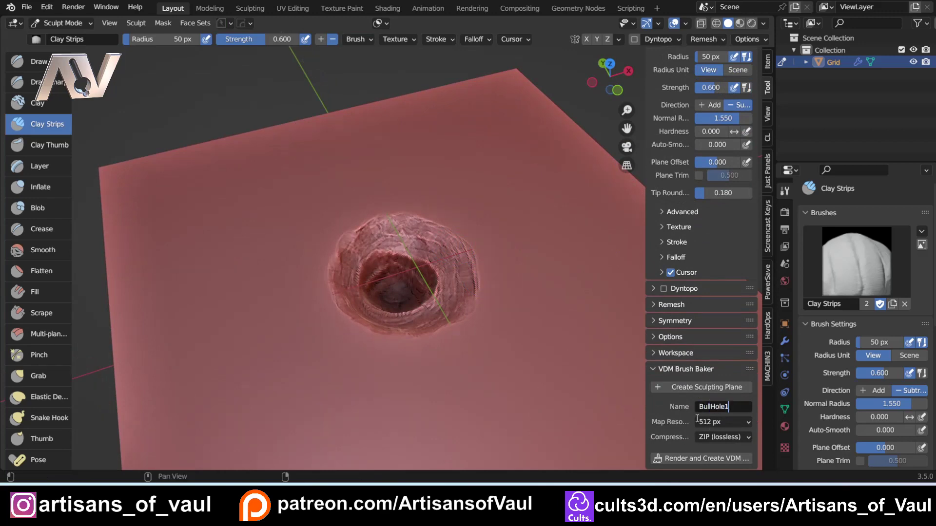
Step: Confirm the name BullHole1 and bake the crater into a VDM brush
key(Return)
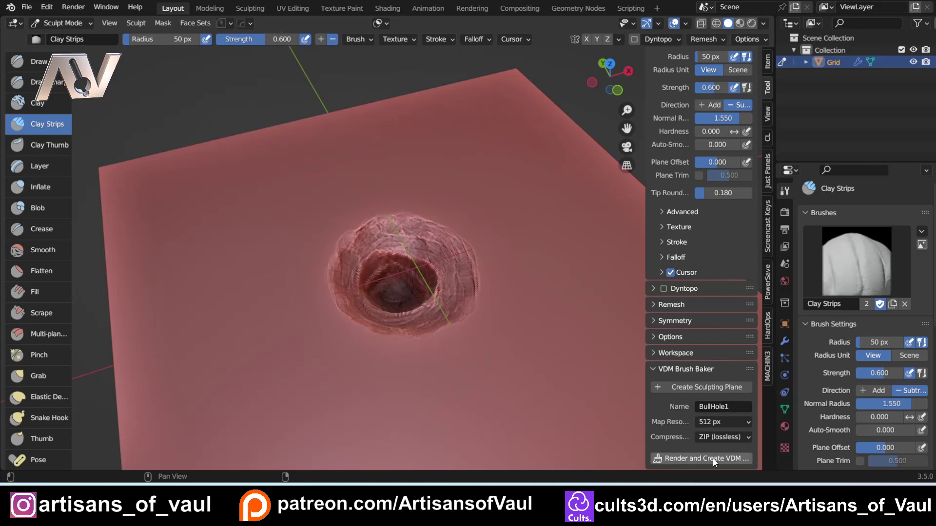
click(680, 456)
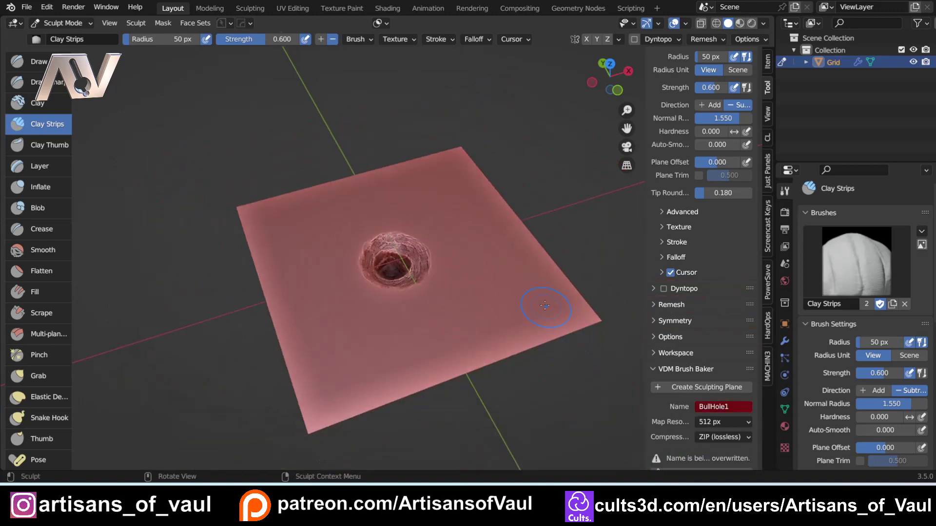
mouse_move(564, 345)
middle_down()
mouse_move(529, 333)
mouse_move(523, 268)
middle_up()
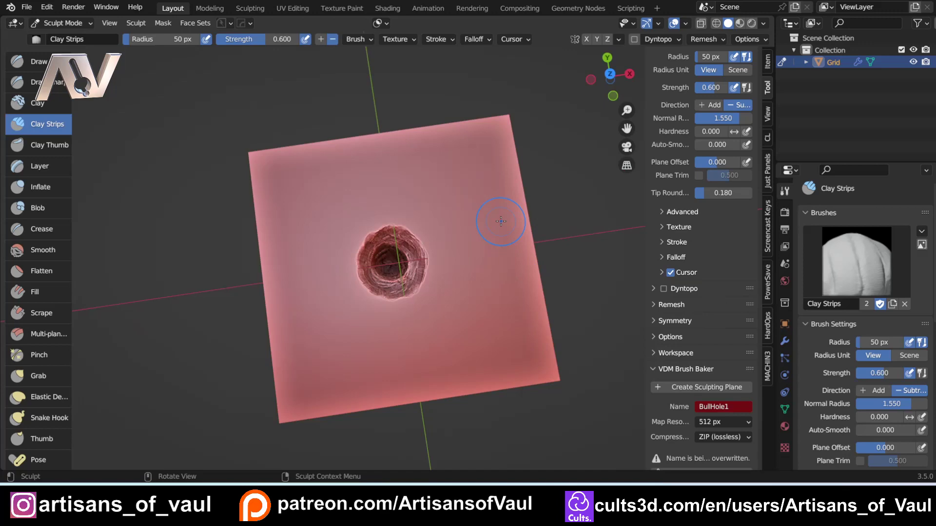
Step: Return to Object Mode and move the sculpted plane aside to the left
key(Tab)
click(440, 174)
mouse_move(440, 174)
middle_down()
mouse_move(503, 248)
mouse_move(459, 254)
mouse_move(501, 273)
middle_up()
click(438, 242)
key(g)
key(g)
key(g)
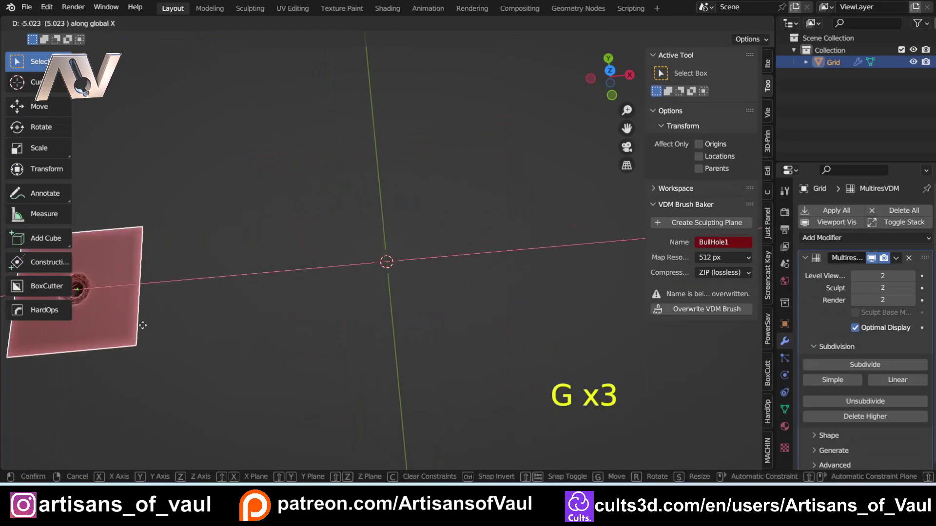
click(245, 312)
Step: Cancel the stray Ctrl+A and bring up the Shift+A add-object menu
key(ctrl+a)
key(Escape)
key(shift+a)
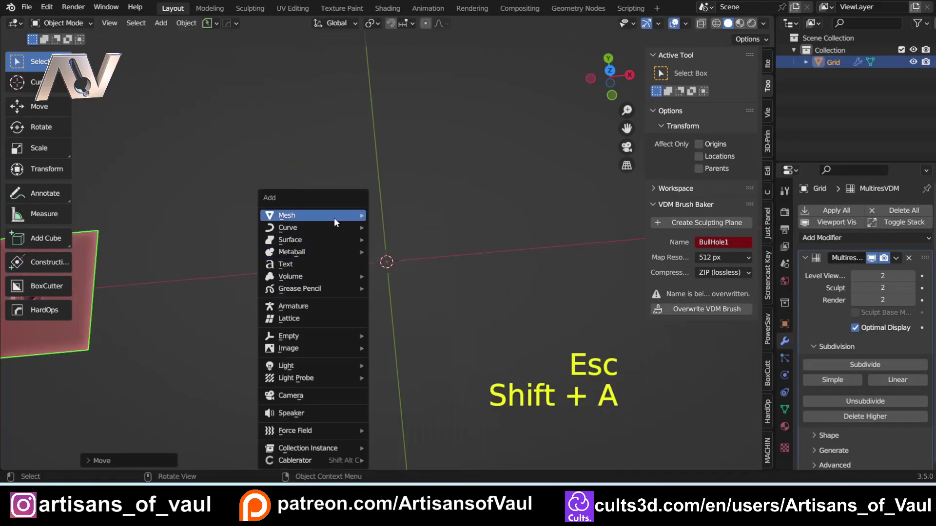
mouse_move(313, 216)
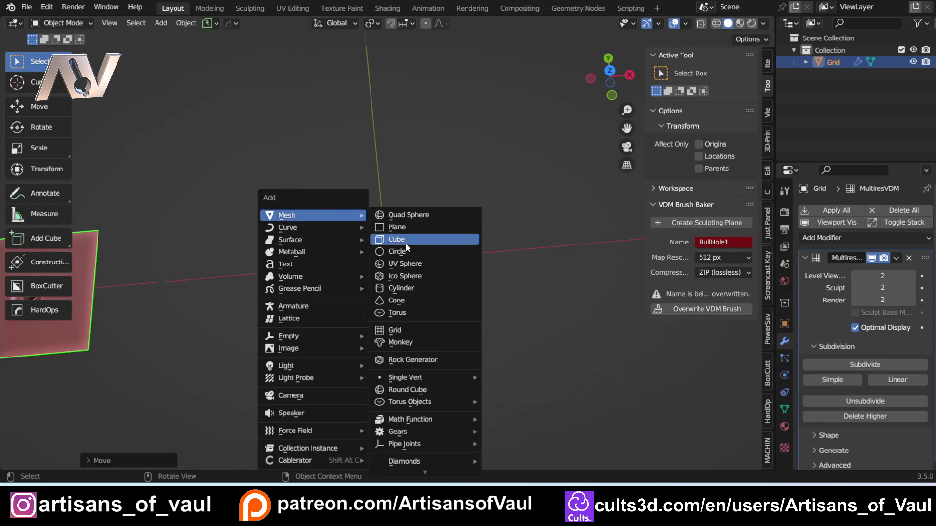
Step: Add a cube and scale it up slightly
click(406, 241)
middle_drag(505, 265, 379, 241)
key(s)
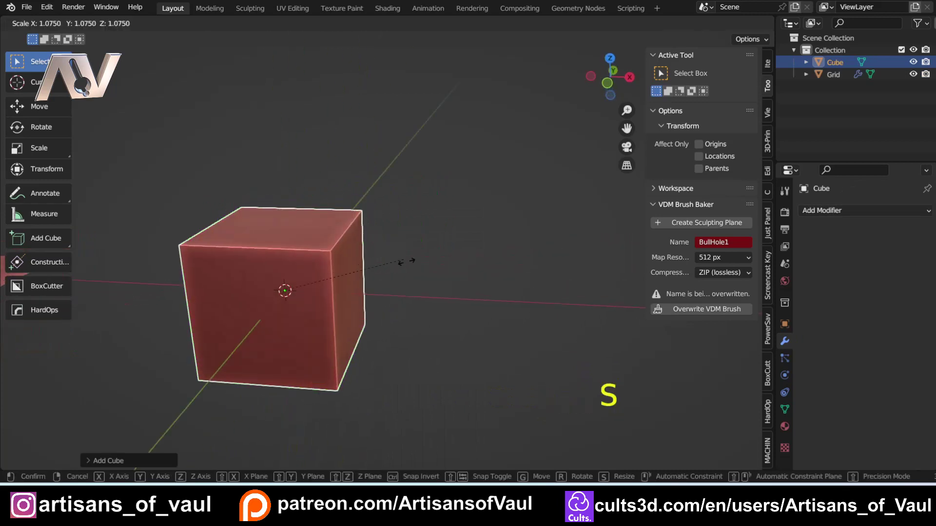
click(521, 333)
middle_drag(521, 333, 501, 319)
Step: Move the cube away from the grid plane and frame it in view
key(g)
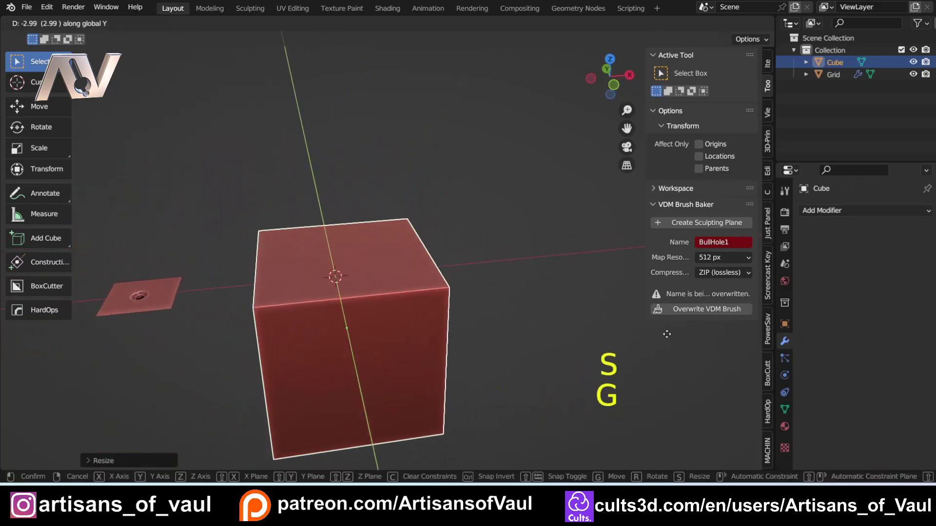
click(358, 258)
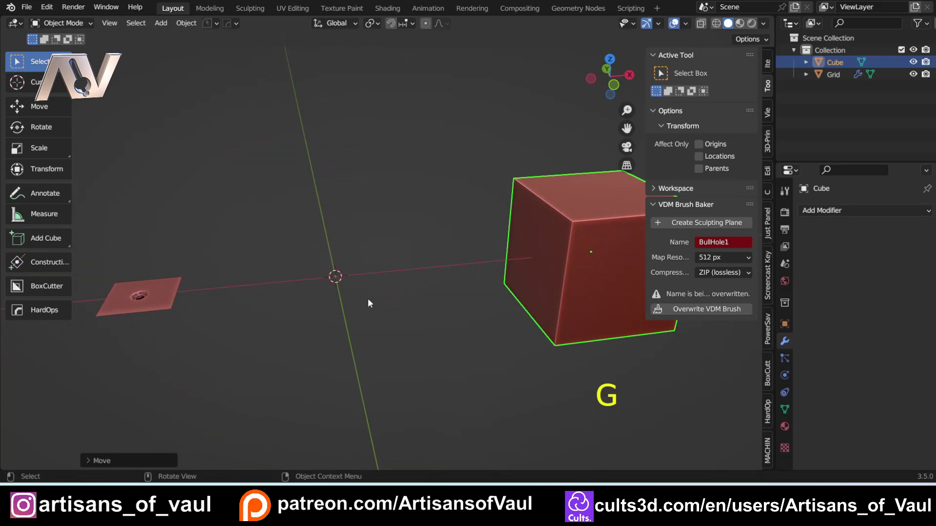
key(KP_Decimal)
scroll(323, 354, up, 3)
mouse_move(406, 351)
middle_down()
mouse_move(370, 306)
mouse_move(413, 315)
mouse_move(303, 286)
middle_up()
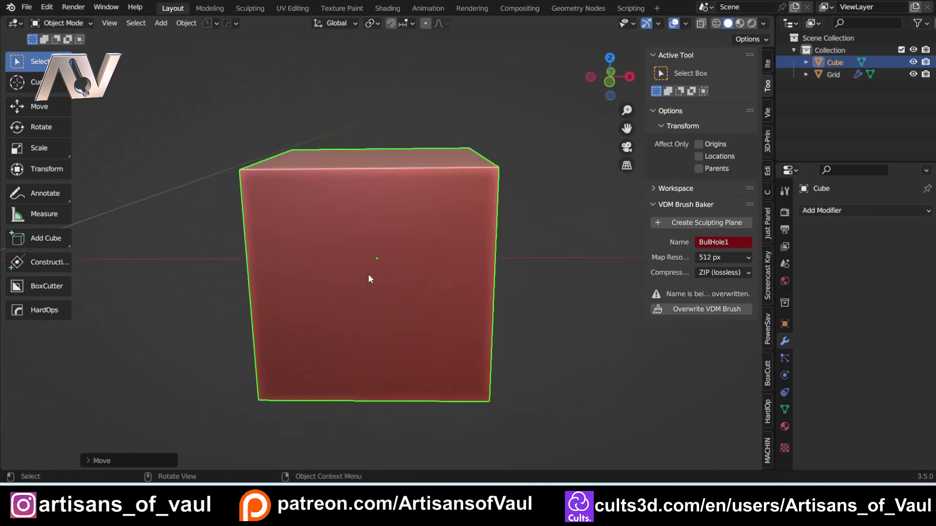
Step: Add and apply a level-3 Simple subdivision, then check the mesh in Edit Mode
key(ctrl+3)
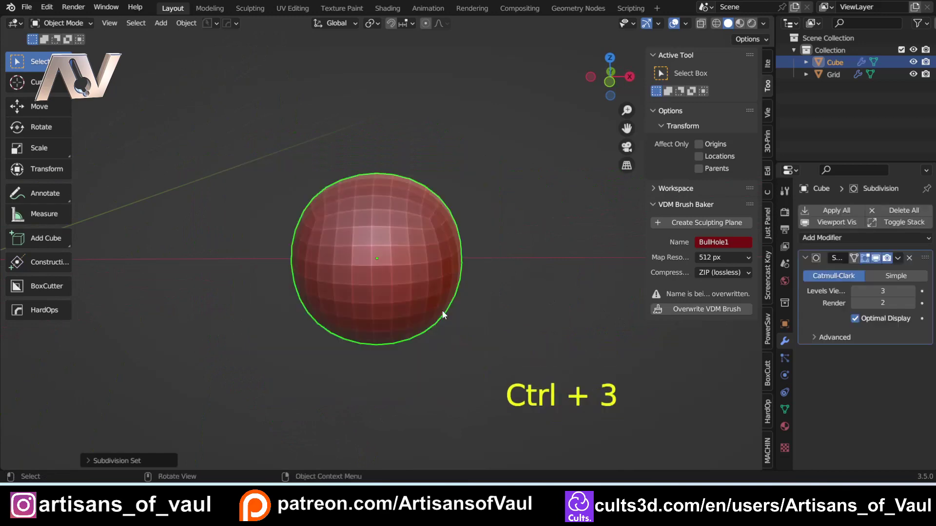
click(905, 278)
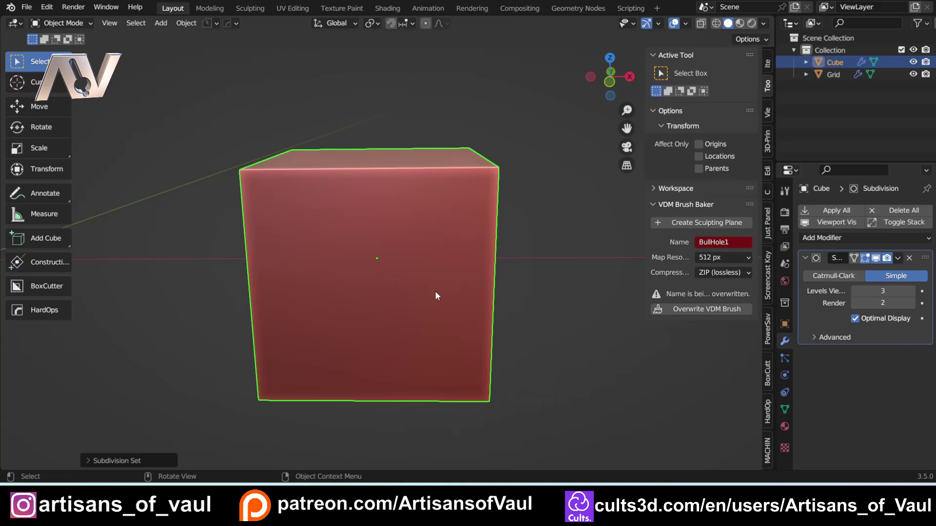
click(836, 210)
key(Tab)
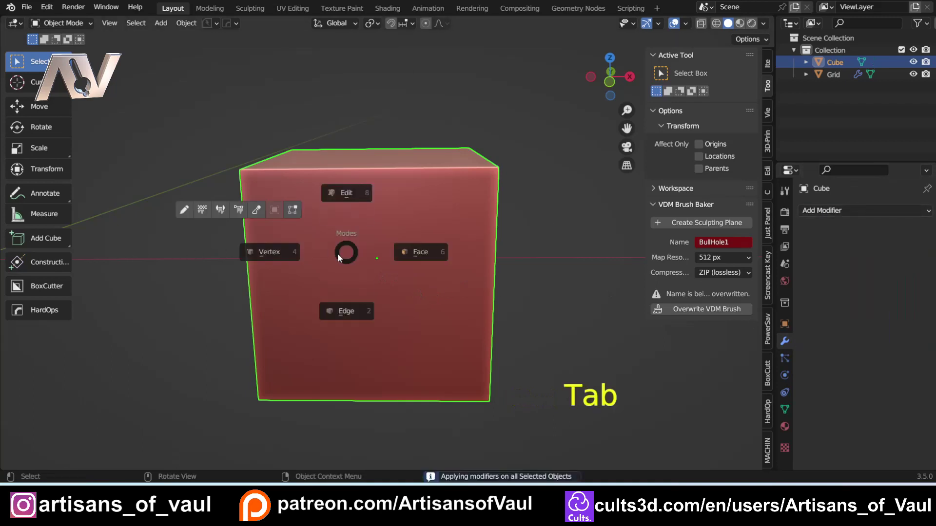
key(Tab)
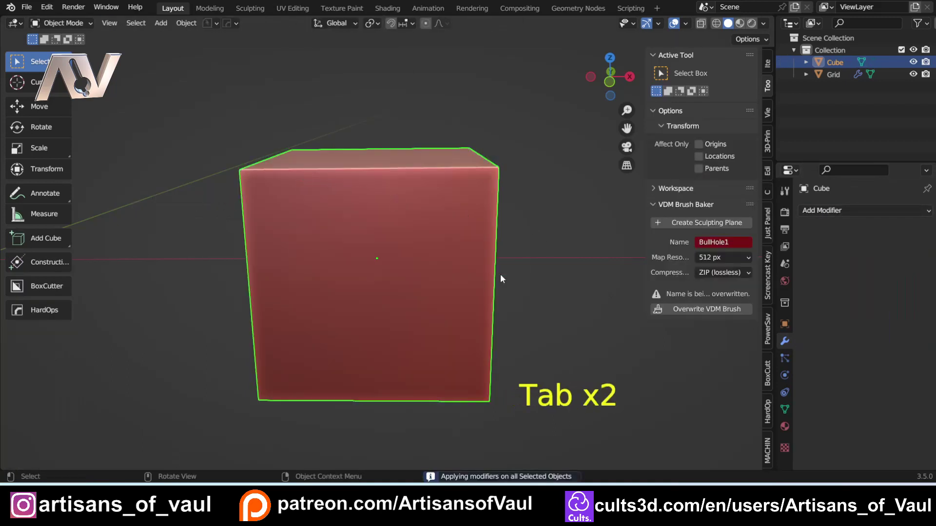
Step: Apply a second level-3 Simple subdivision and inspect the dense mesh in Edit Mode
key(ctrl+3)
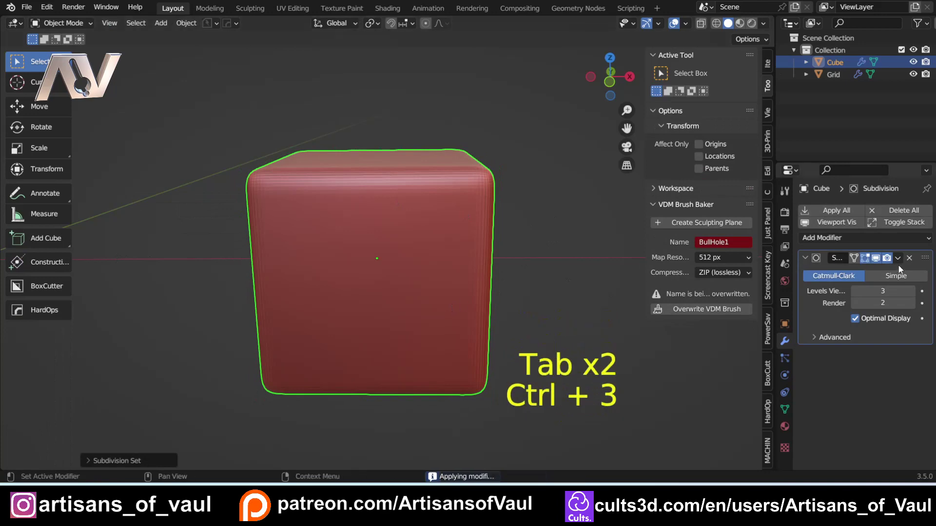
click(895, 276)
click(836, 209)
key(Tab)
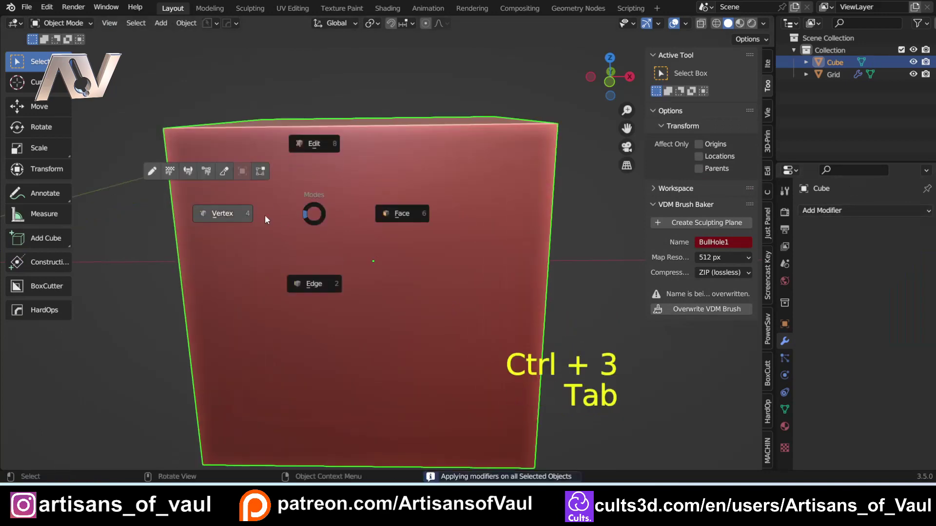
key(Tab)
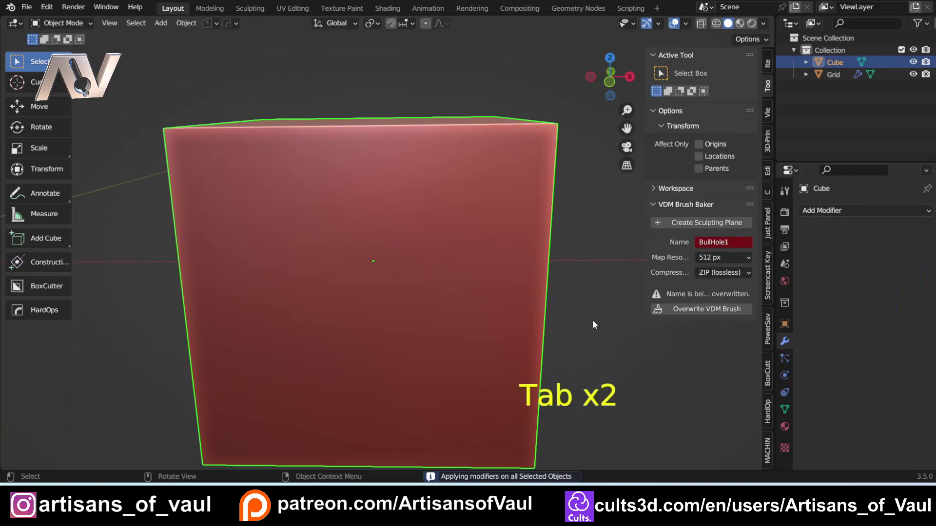
Step: Add a Multires modifier and subdivide it once
click(809, 213)
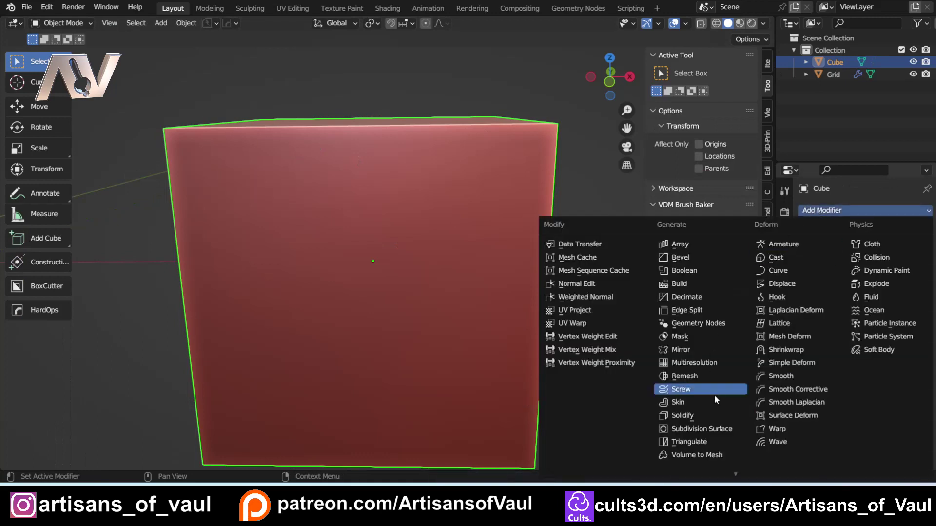
click(725, 364)
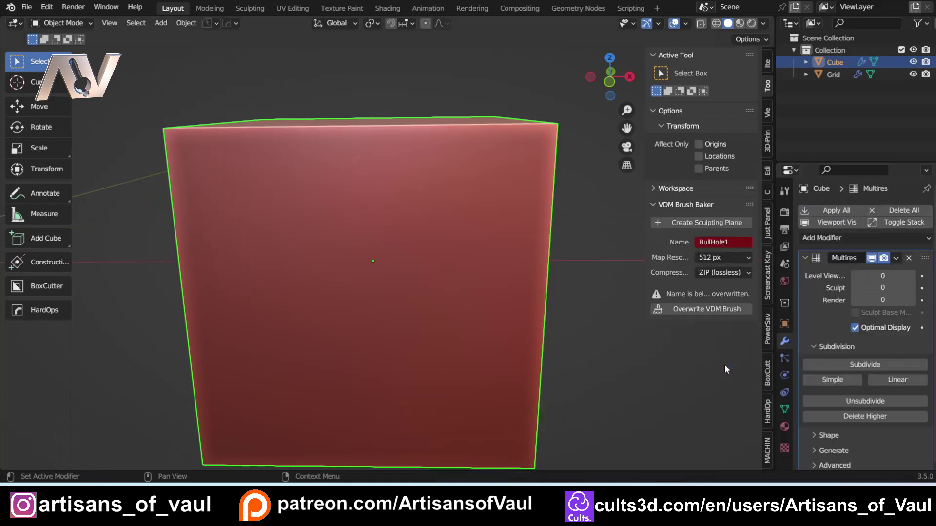
click(828, 381)
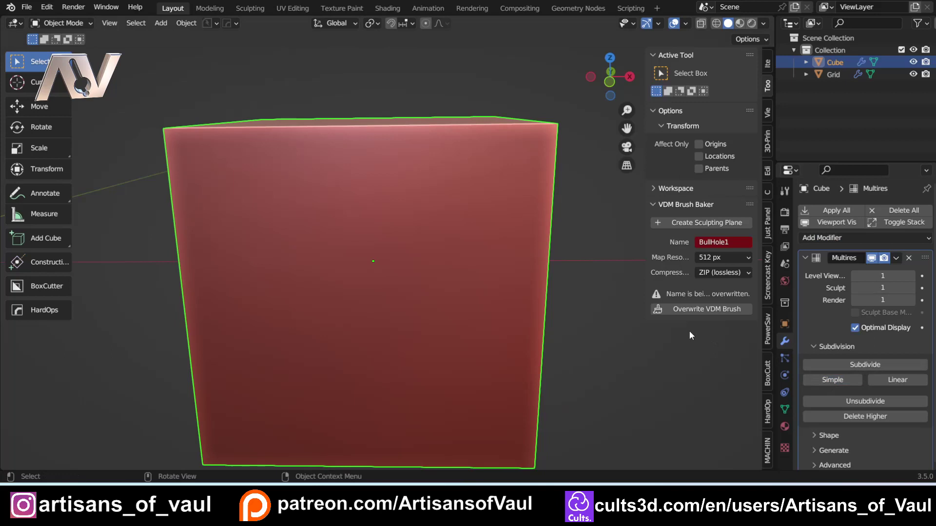
key(Tab)
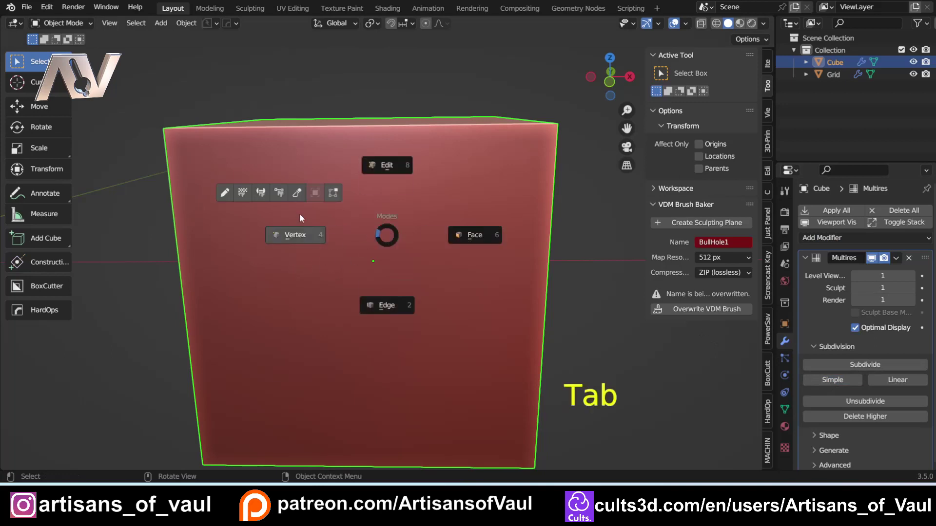
click(296, 190)
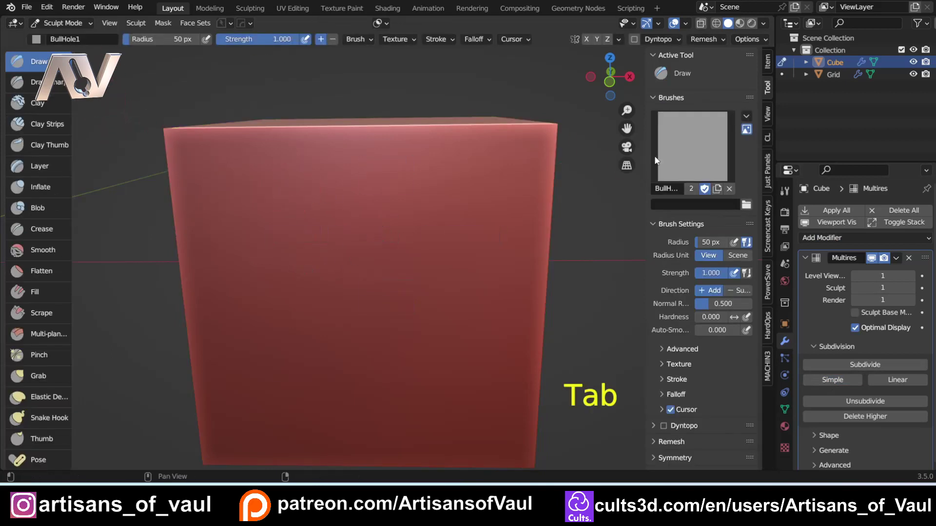
click(692, 146)
click(360, 211)
drag(355, 213, 344, 239)
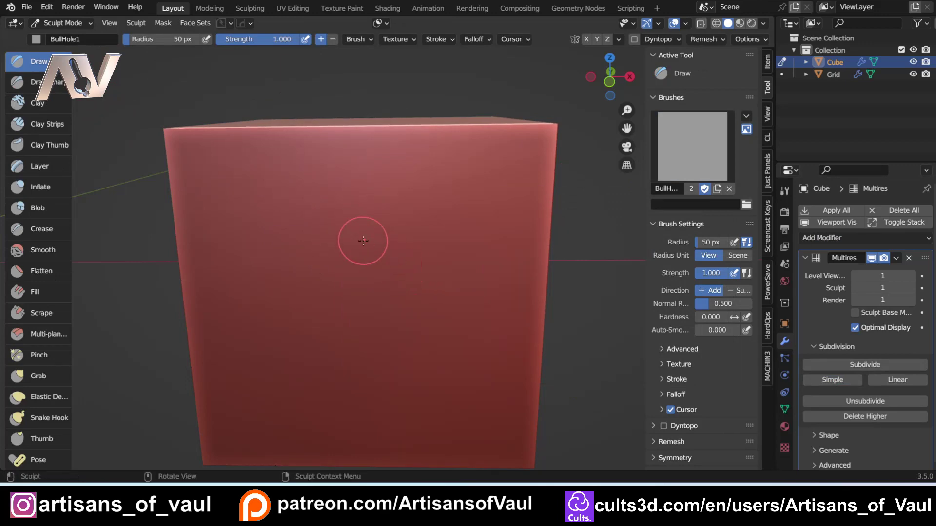
scroll(359, 239, down, 2)
mouse_move(359, 238)
middle_down()
mouse_move(368, 235)
mouse_move(303, 151)
middle_up()
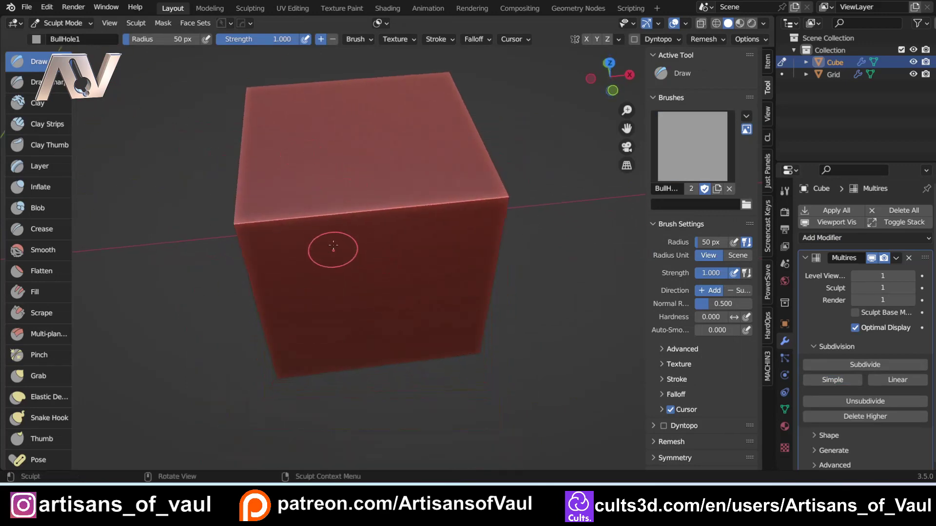
key(KP_1)
ctrl+middle_drag(351, 217, 352, 208)
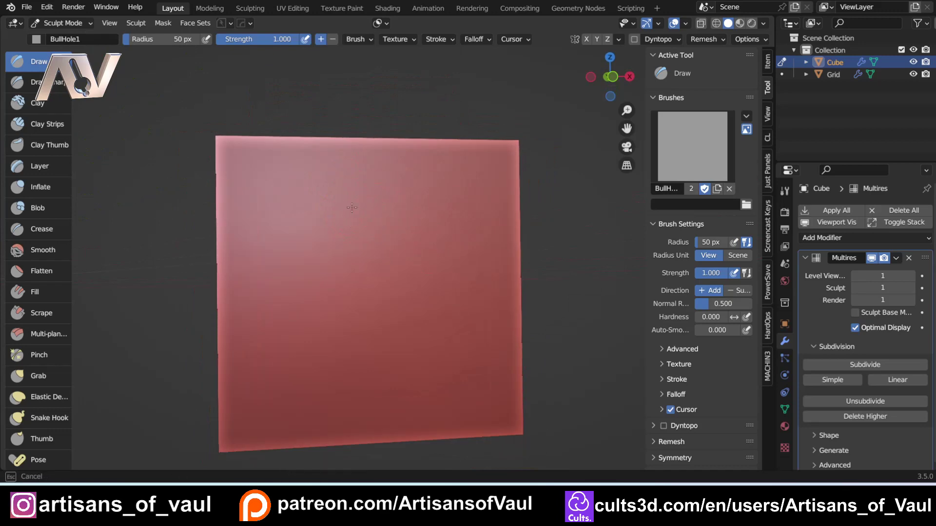
middle_drag(347, 244, 319, 240)
key(Tab)
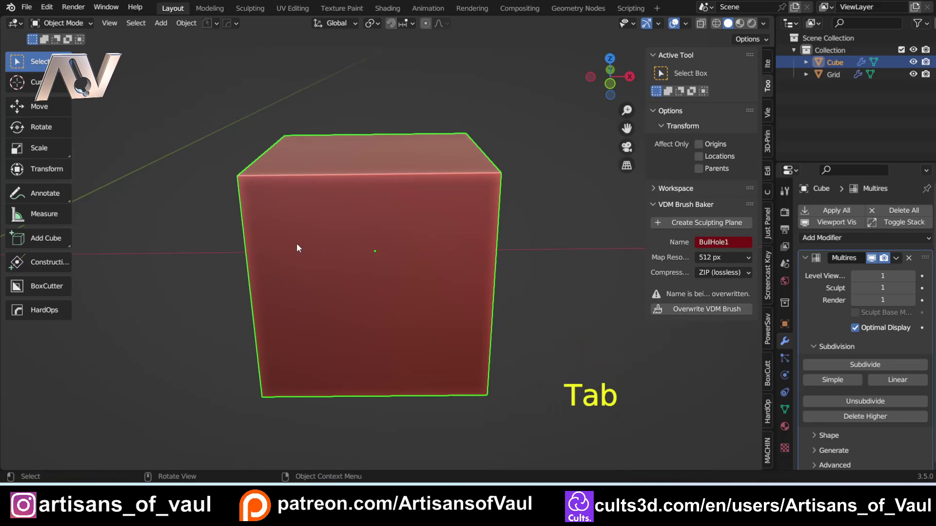
scroll(235, 230, down, 3)
Step: Select the bullet-hole grid plane and overwrite the BullHole1 VDM brush
click(235, 229)
mouse_move(242, 227)
middle_down()
mouse_move(285, 312)
mouse_move(460, 332)
middle_up()
scroll(402, 314, up, 2)
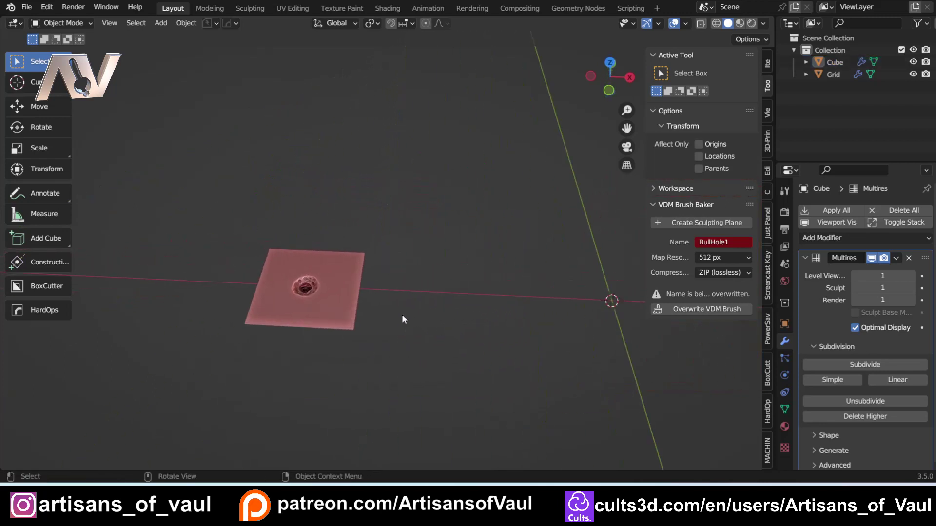
click(336, 291)
scroll(360, 289, up, 2)
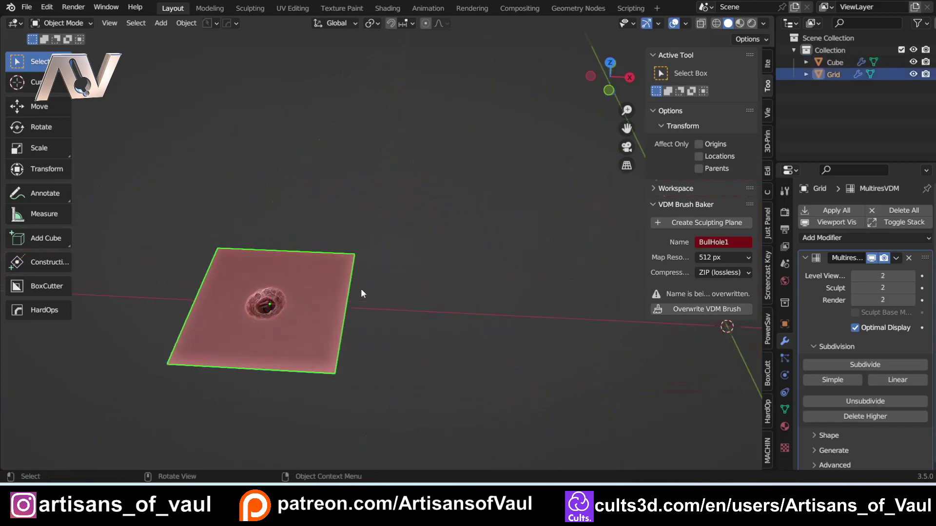
click(698, 307)
Step: Bring the cube into a front view and select it
shift+middle_drag(585, 300, 498, 298)
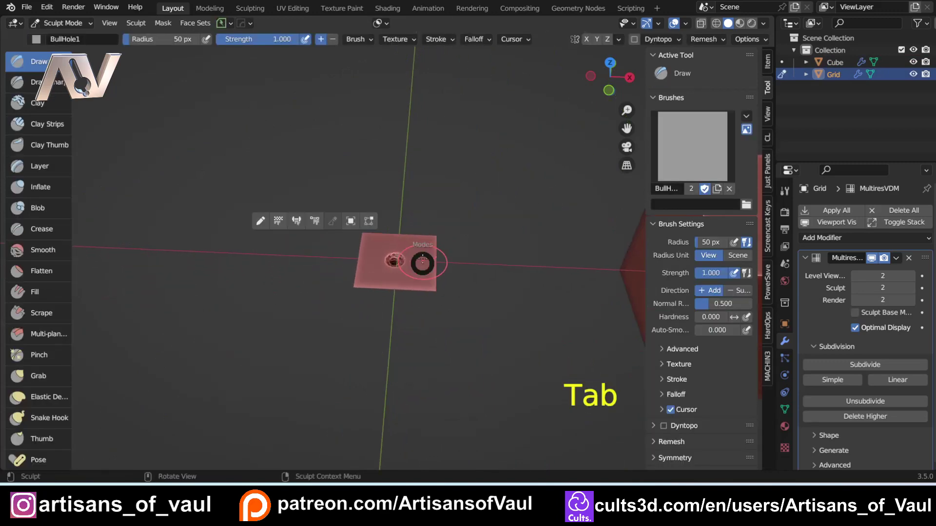
middle_drag(498, 286, 217, 244)
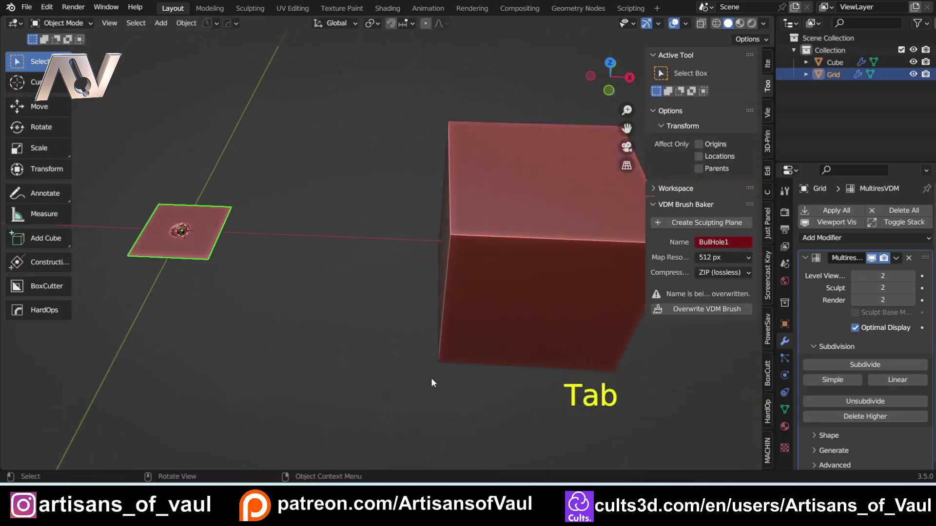
mouse_move(431, 382)
middle_down()
mouse_move(489, 259)
mouse_move(362, 241)
middle_up()
click(362, 241)
scroll(364, 240, up, 3)
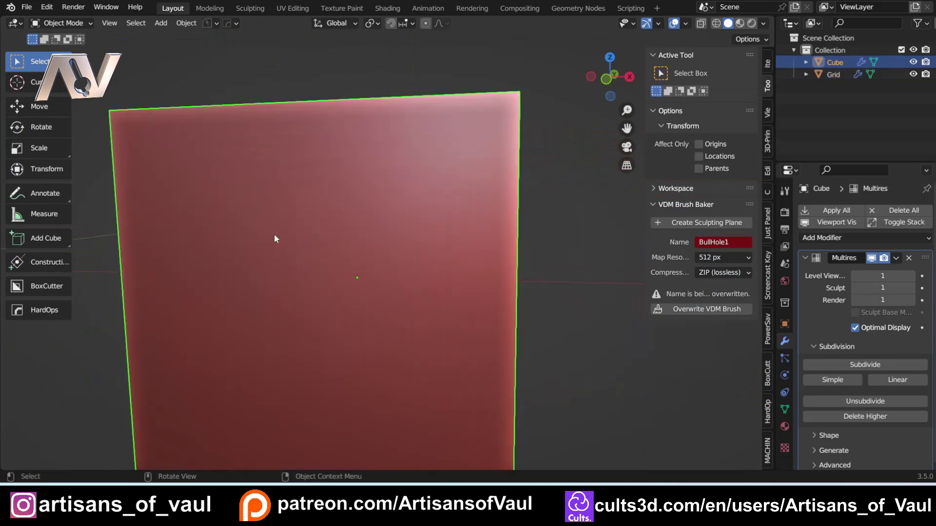
middle_drag(274, 240, 324, 237)
key(Tab)
click(235, 197)
drag(305, 212, 296, 215)
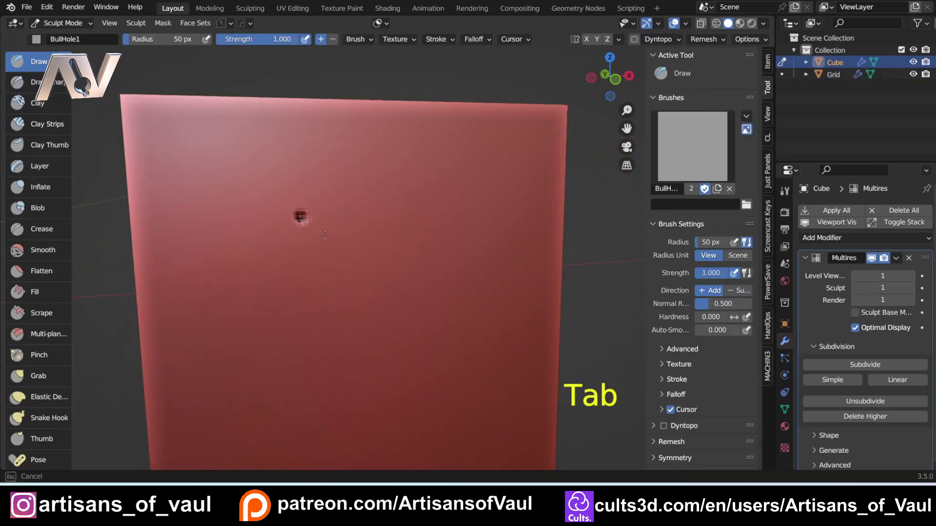
key(ctrl+z)
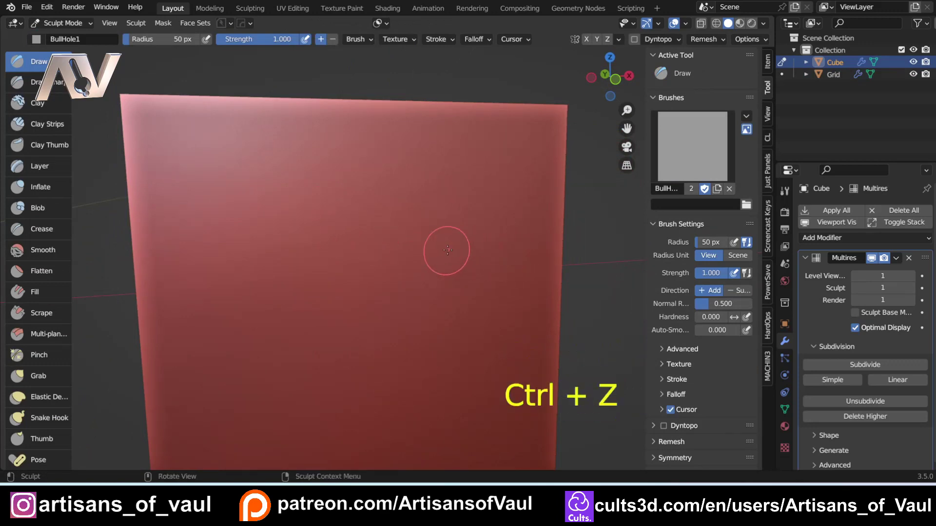
click(832, 380)
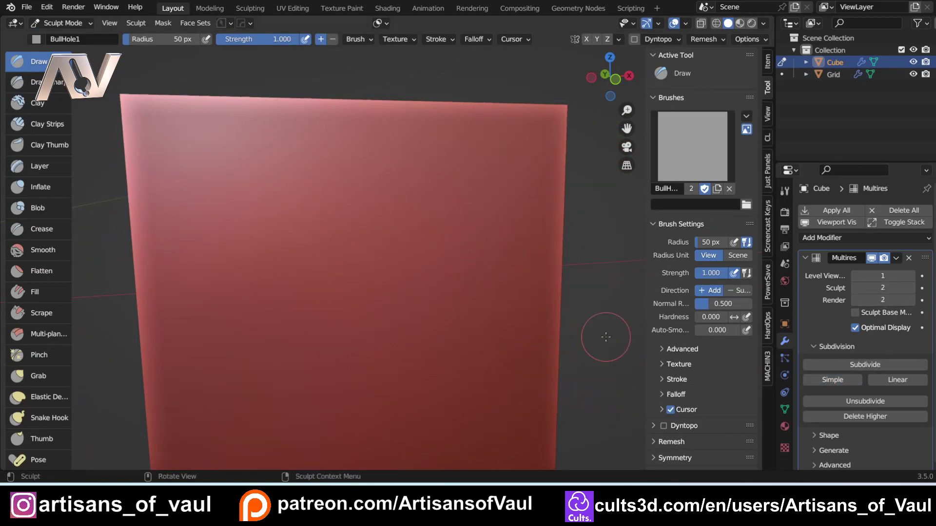
click(910, 276)
drag(261, 188, 341, 247)
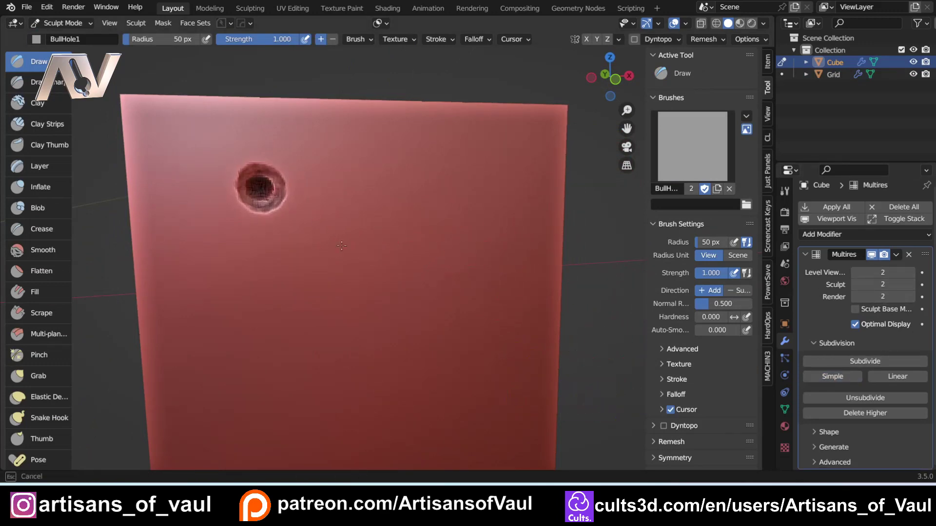
middle_drag(341, 246, 359, 271)
key(ctrl+z)
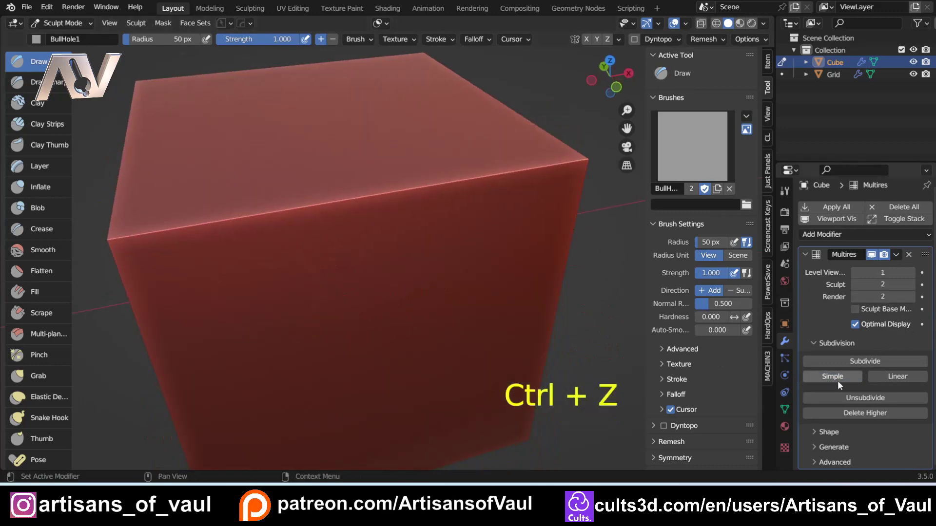
click(820, 378)
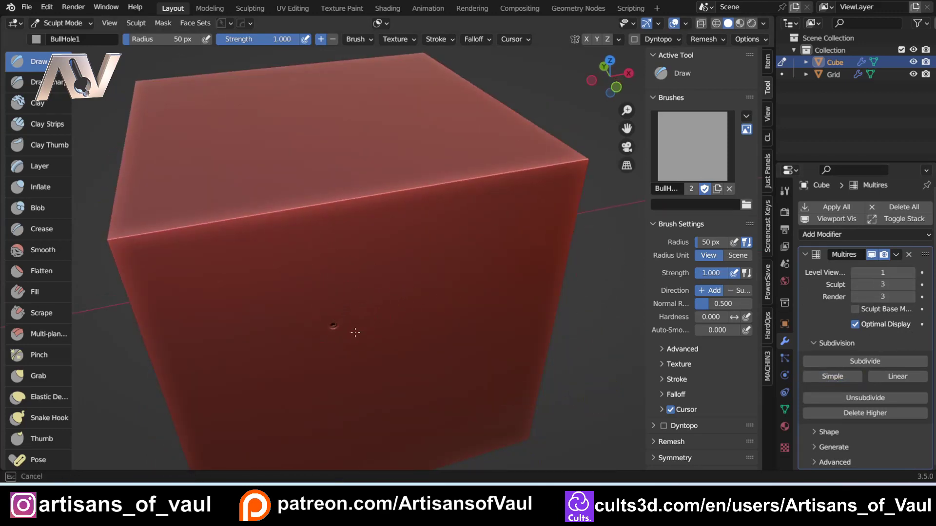
click(330, 321)
mouse_move(331, 320)
middle_down()
mouse_move(428, 363)
mouse_move(392, 293)
mouse_move(333, 265)
middle_up()
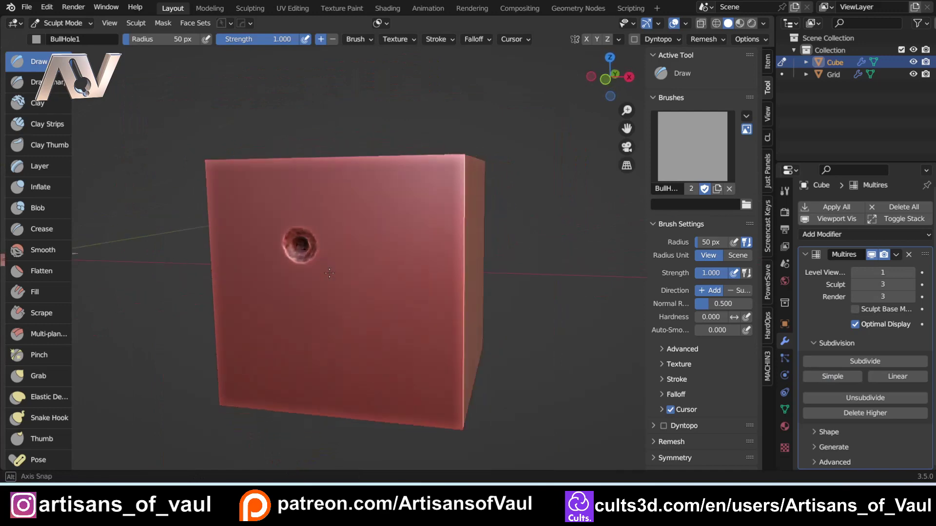
click(322, 249)
click(366, 216)
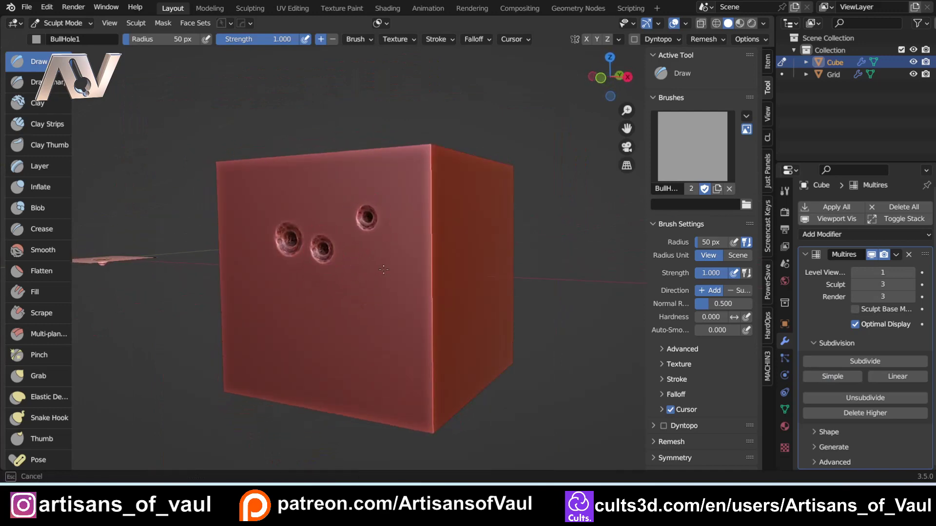
scroll(366, 298, down, 2)
mouse_move(365, 297)
middle_down()
mouse_move(380, 324)
mouse_move(445, 312)
middle_up()
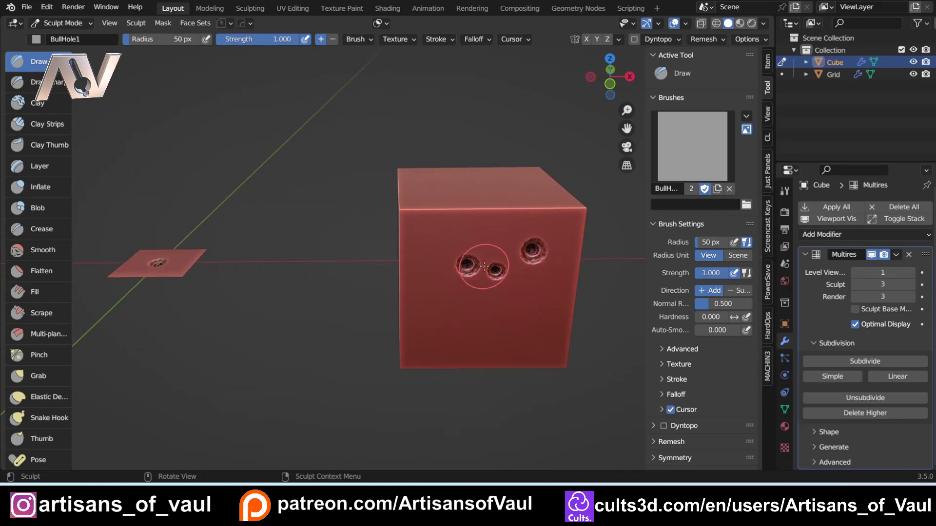
scroll(456, 268, up, 2)
key(ctrl+z)
key(ctrl+z)
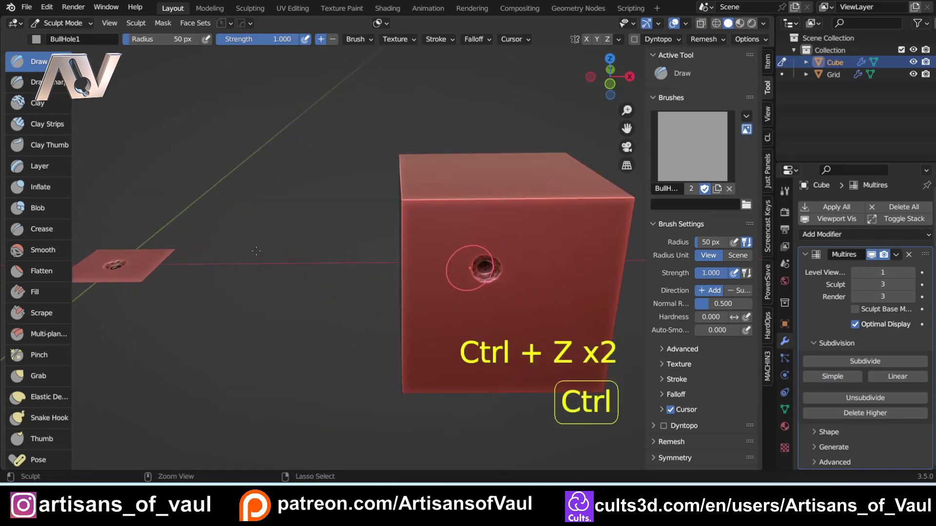
key(ctrl+z)
key(ctrl+z)
Step: In Object Mode, move the baked Grid plane further left and deselect it
shift+middle_drag(198, 230, 445, 278)
key(Tab)
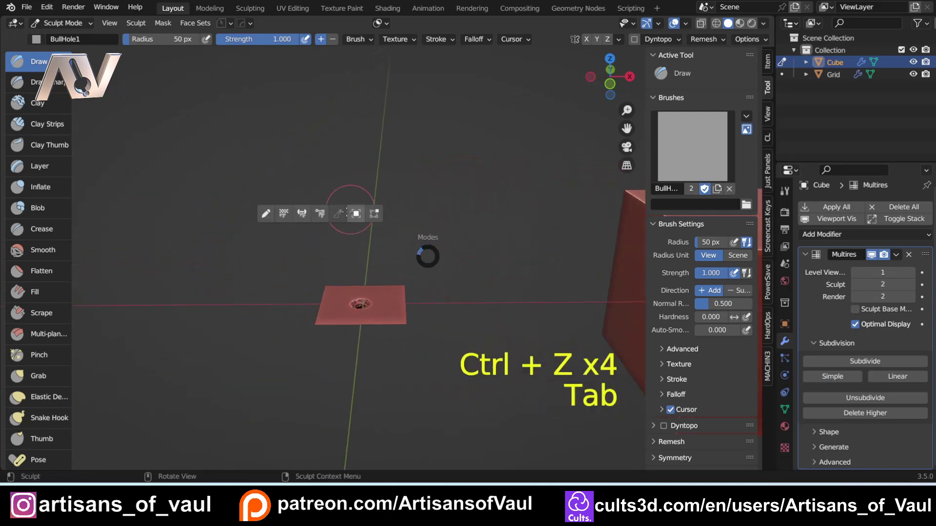
middle_drag(364, 214, 408, 286)
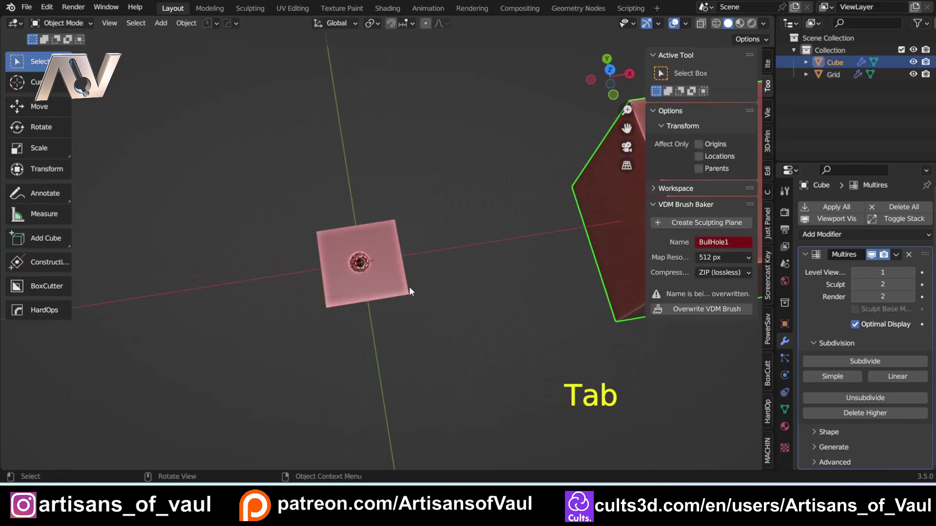
click(408, 287)
key(g)
key(g)
click(240, 330)
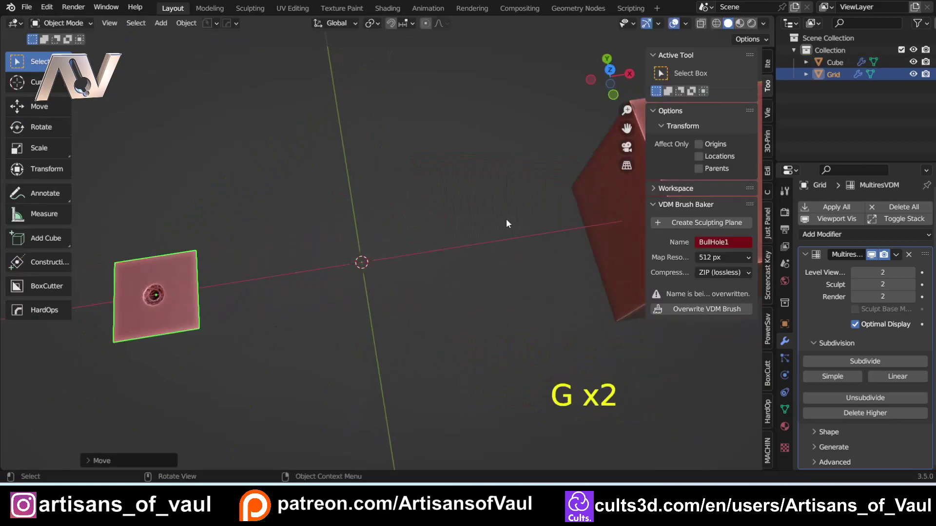
click(506, 218)
Step: Create a new sculpting plane at the centre and select the Clay Strips brush
click(707, 222)
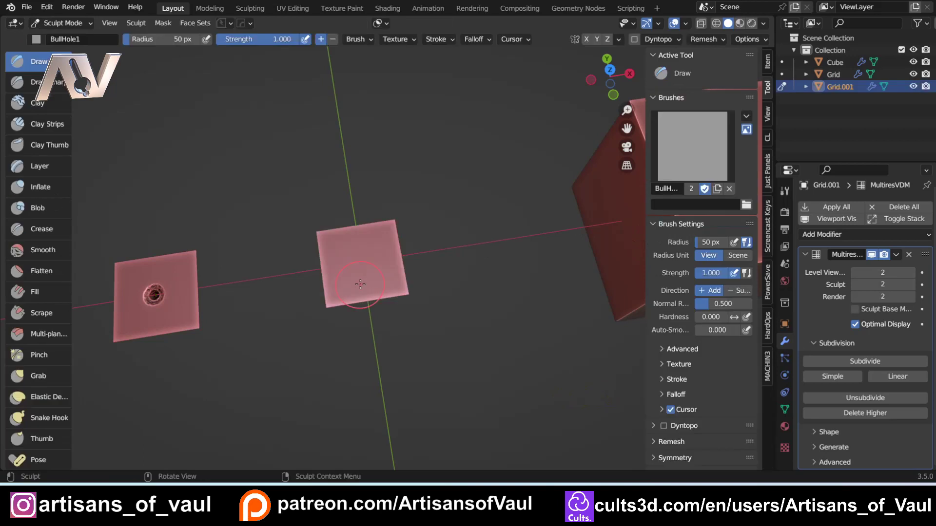
scroll(321, 299, up, 3)
scroll(321, 299, up, 2)
middle_drag(321, 299, 311, 363)
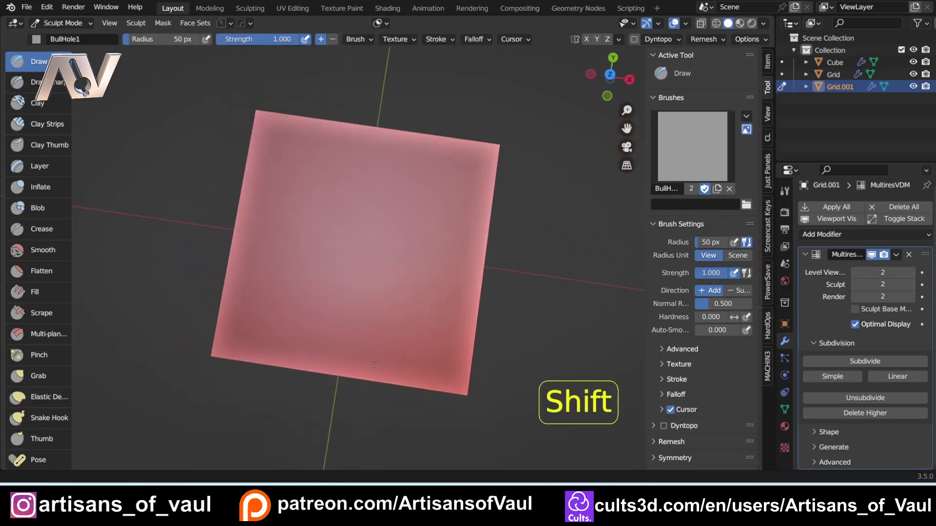
scroll(311, 363, up, 3)
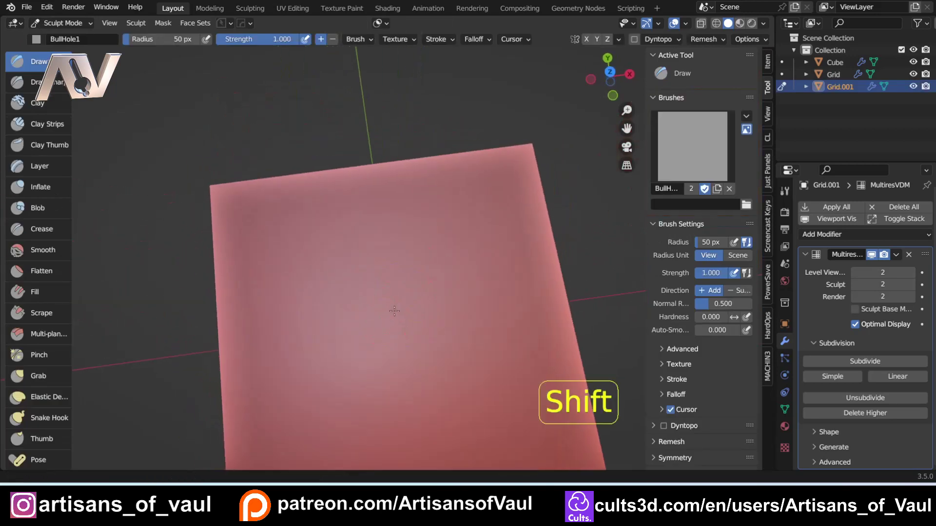
shift+middle_drag(409, 249, 441, 211)
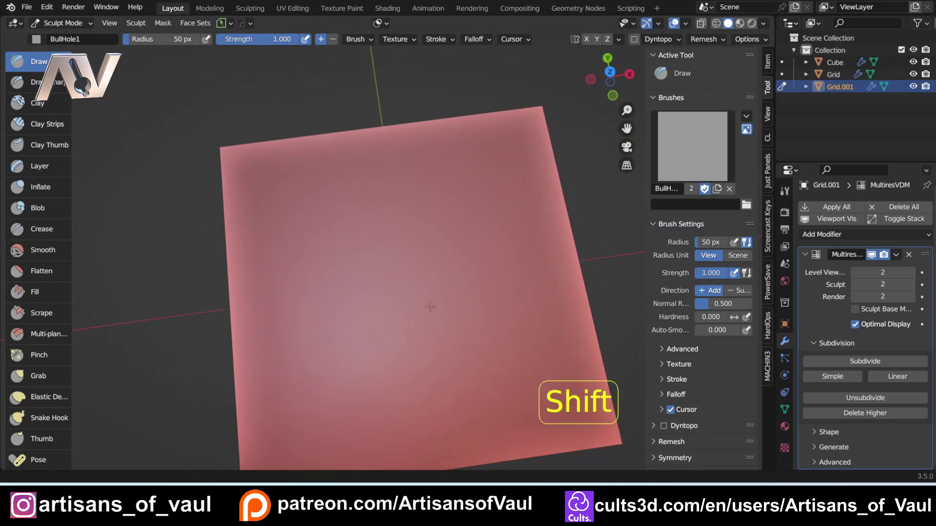
shift+middle_drag(406, 296, 396, 258)
click(46, 121)
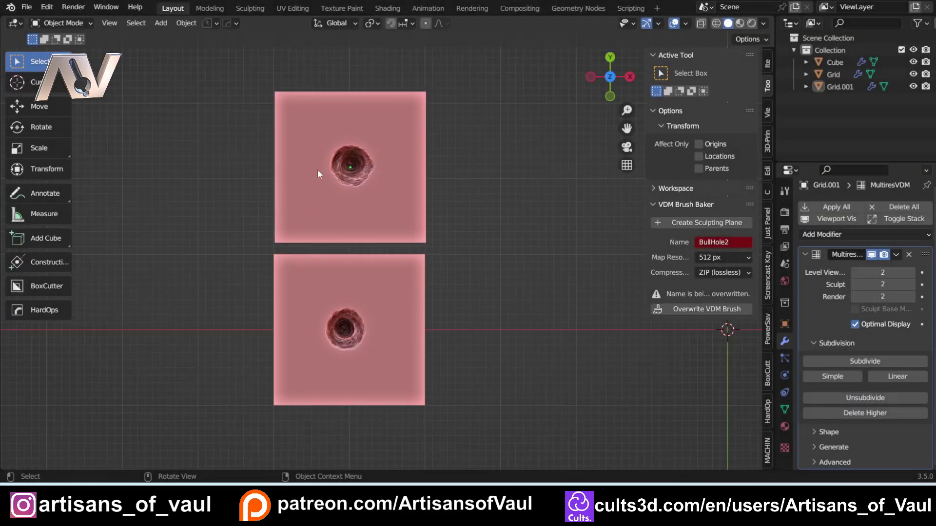
shift+middle_drag(540, 320, 234, 277)
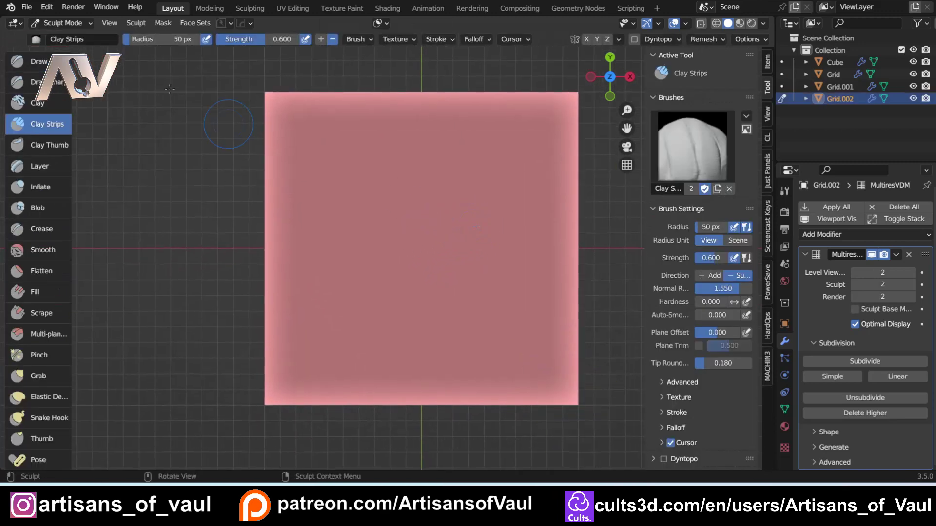
Step: Stamp a BullHole2 bullet-hole crater on the new sculpting plane
click(26, 59)
click(693, 146)
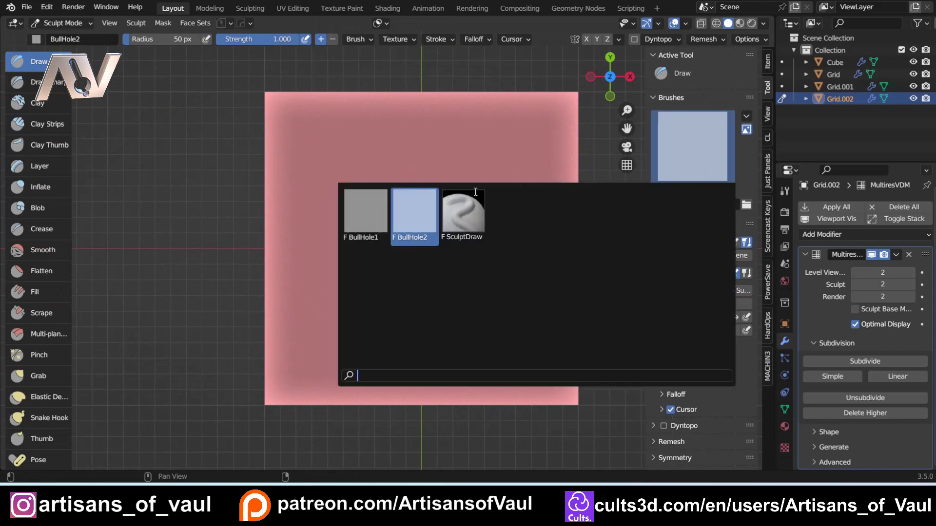
click(424, 202)
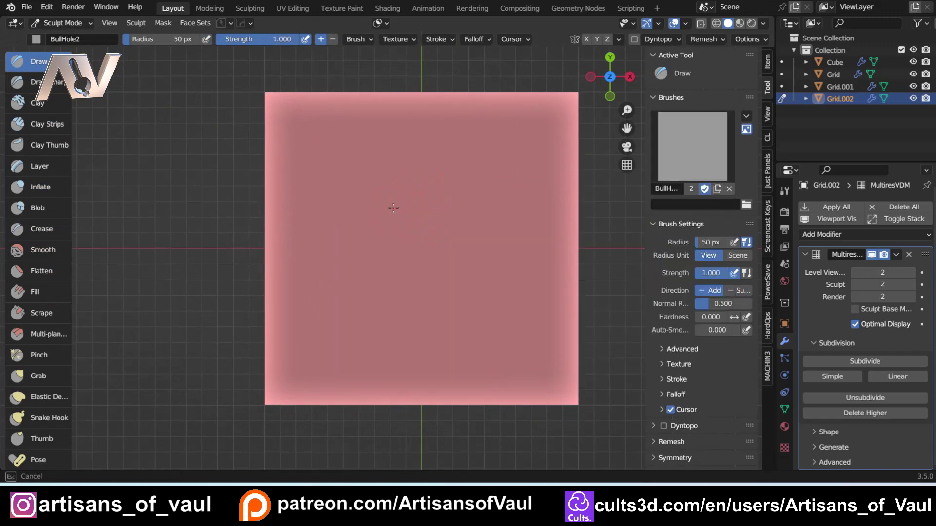
mouse_move(392, 204)
mouse_down()
mouse_move(486, 295)
mouse_move(430, 238)
mouse_move(532, 230)
mouse_up()
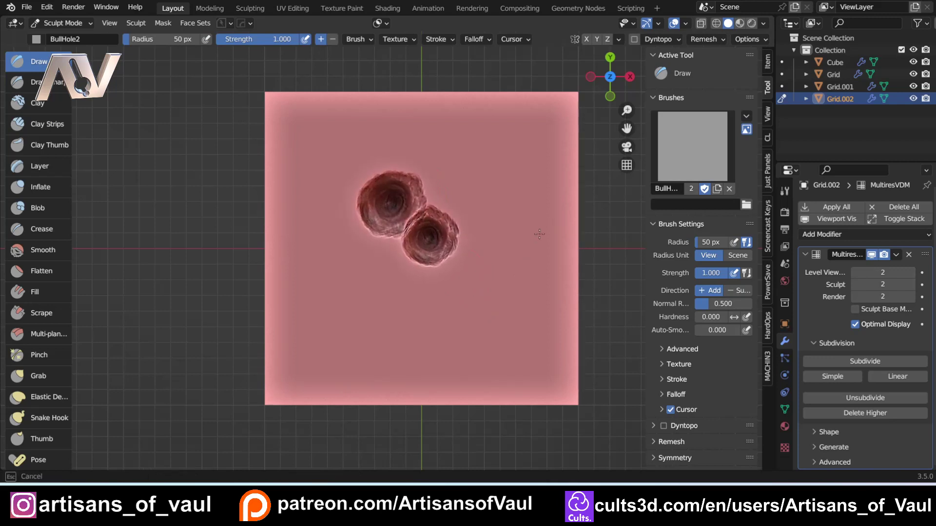
Step: Stamp an overlapping BullHole1 hole beside it, then view all three planes
click(692, 147)
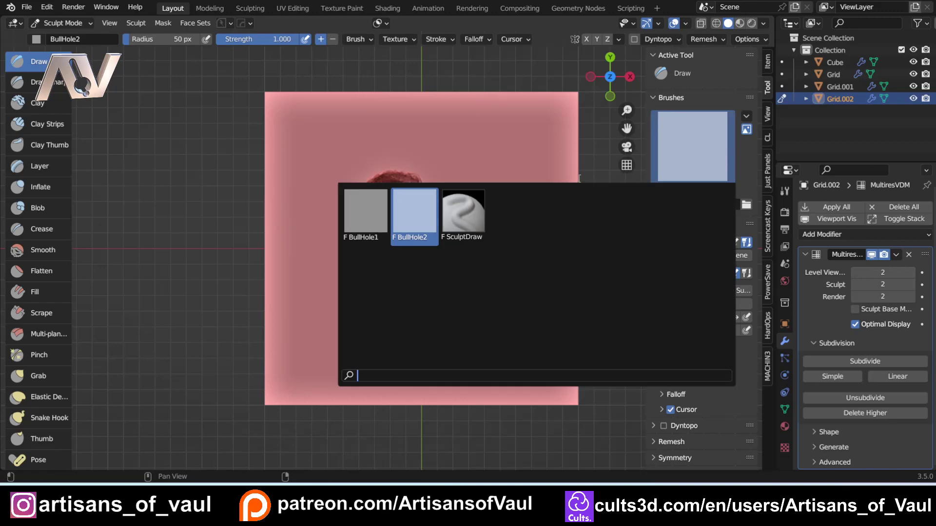
click(363, 213)
drag(391, 257, 435, 269)
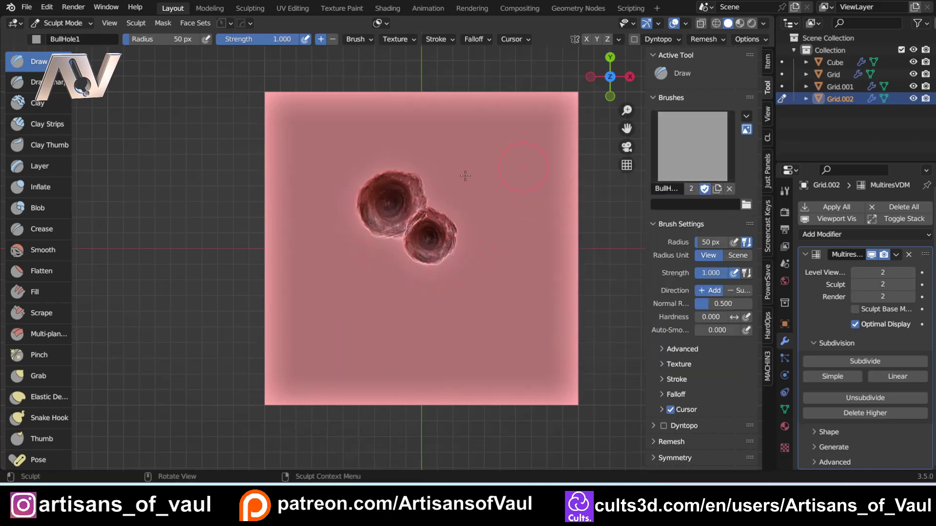
scroll(414, 185, down, 3)
shift+middle_drag(414, 185, 370, 270)
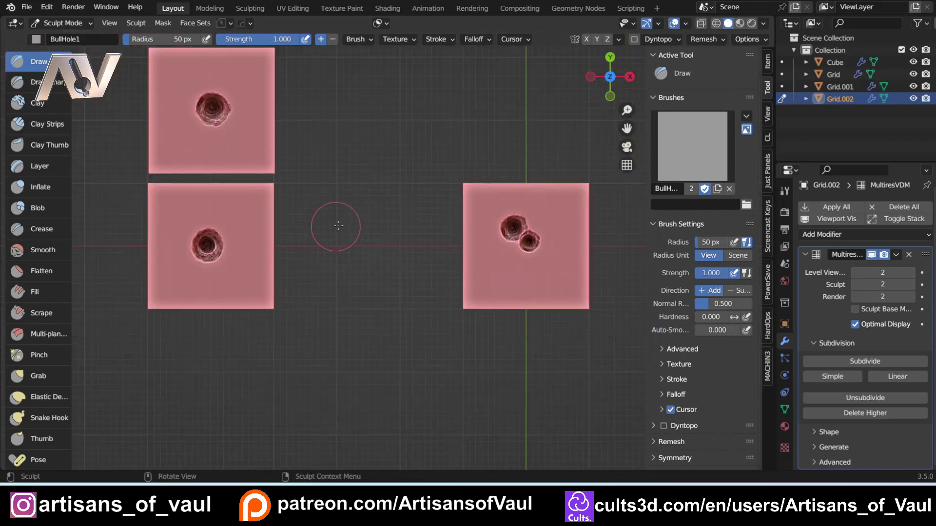
key(Tab)
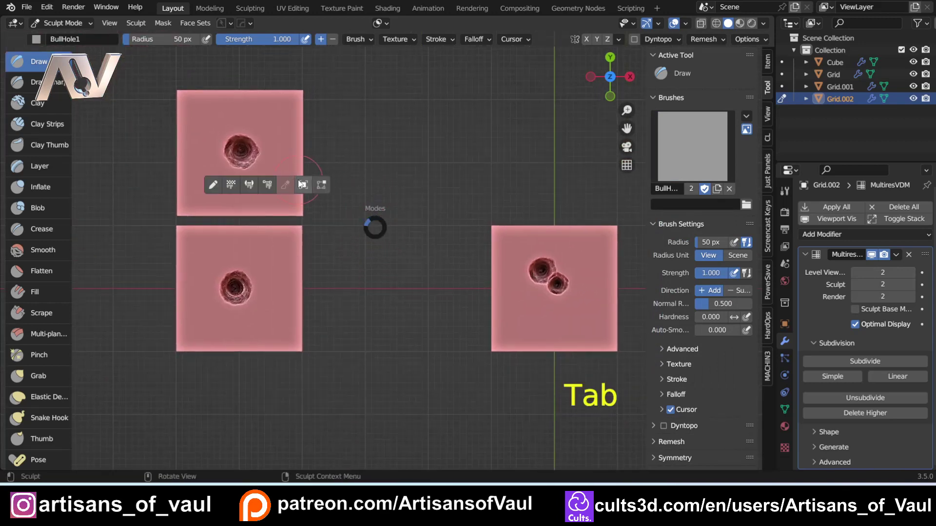
Step: Re-bake BullHole1 from the lower-left Grid plane, then return to Object Mode
click(302, 185)
click(248, 306)
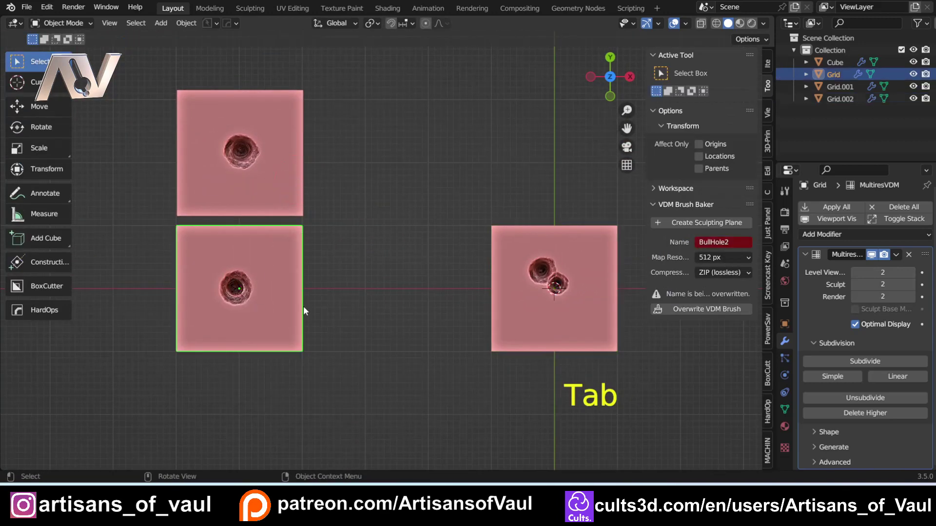
click(740, 242)
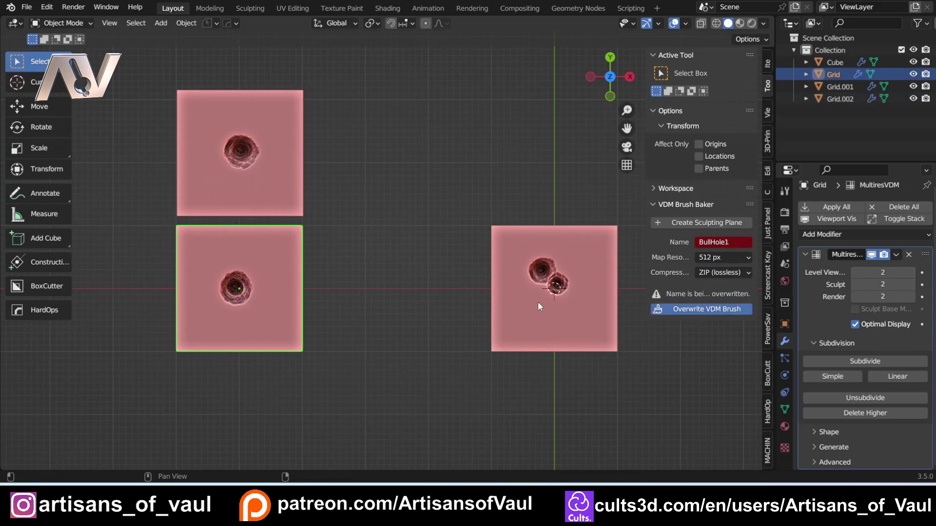
key(ctrl+Tab)
scroll(410, 270, up, 2)
scroll(410, 270, down, 2)
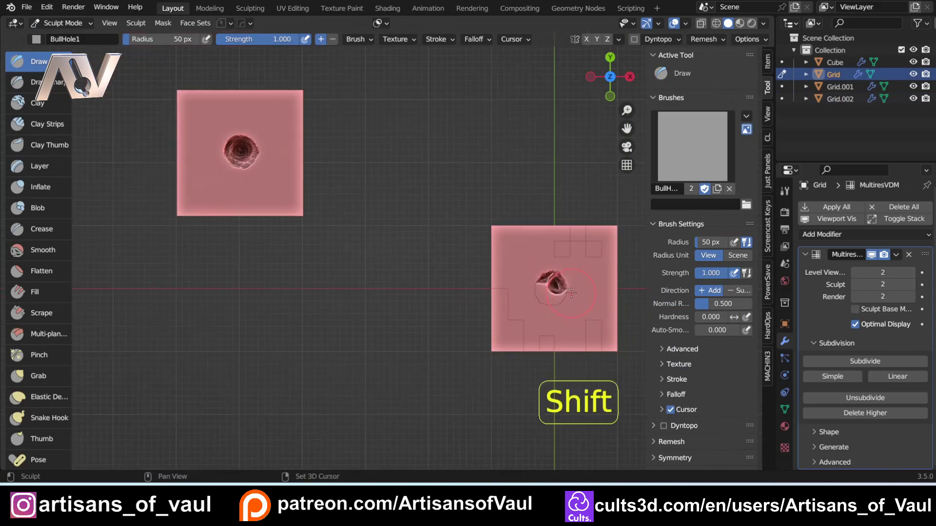
shift+middle_drag(578, 274, 454, 241)
key(Tab)
click(385, 200)
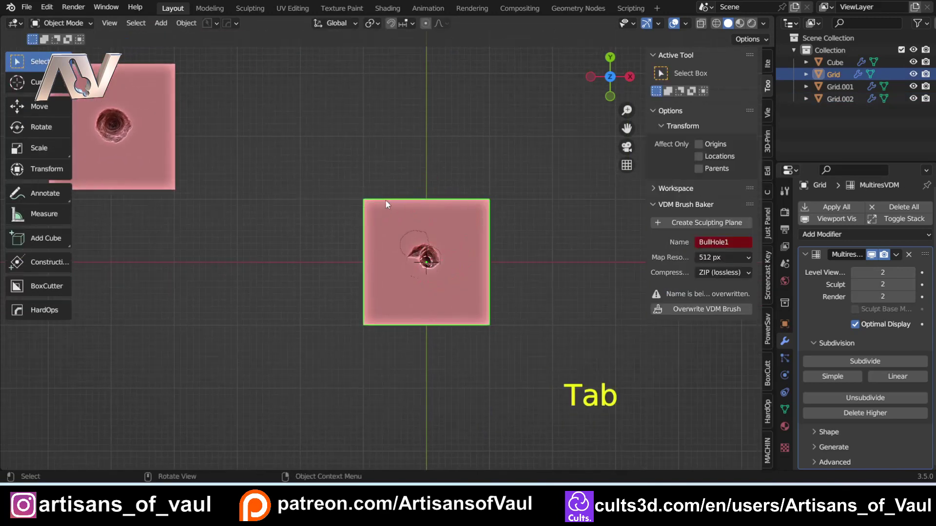
key(g)
Step: Put Grid.002 in Sculpt Mode and stamp a third overlapping bullet hole
click(279, 271)
click(483, 263)
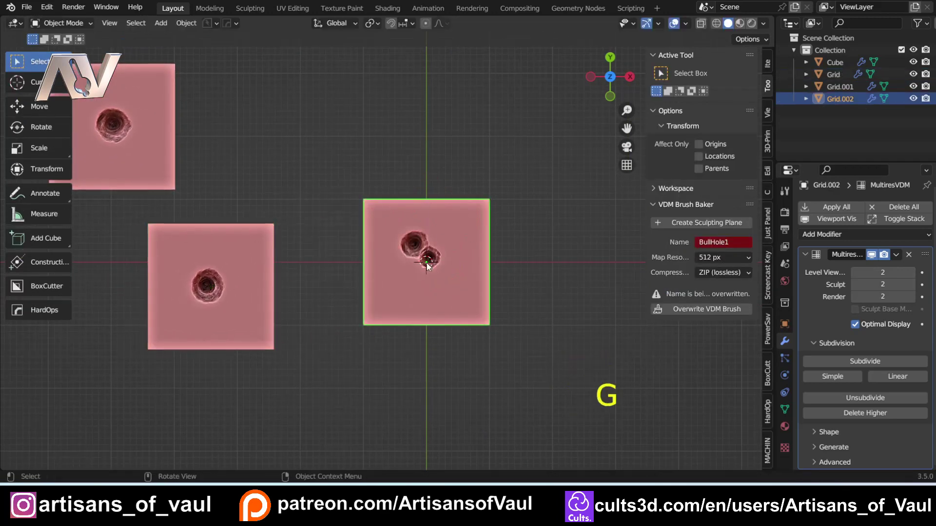
scroll(493, 269, up, 4)
key(Tab)
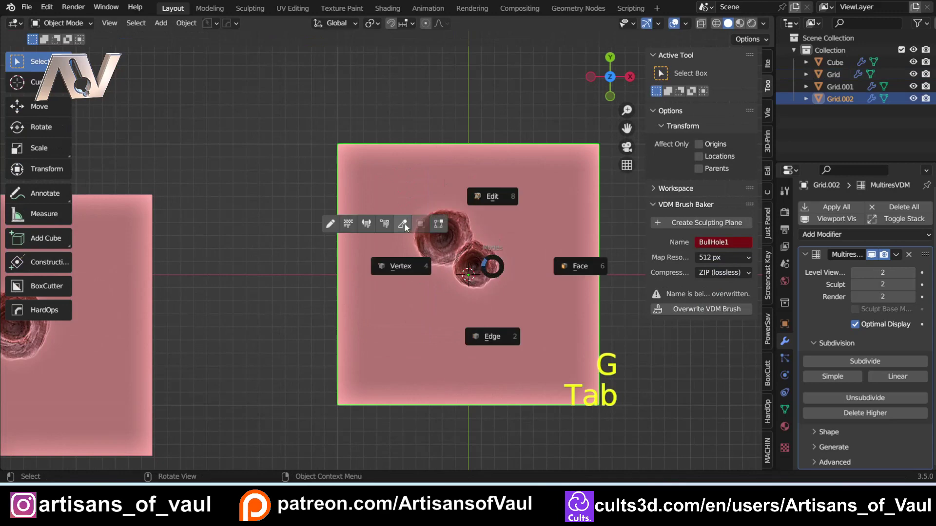
click(451, 274)
drag(451, 274, 450, 275)
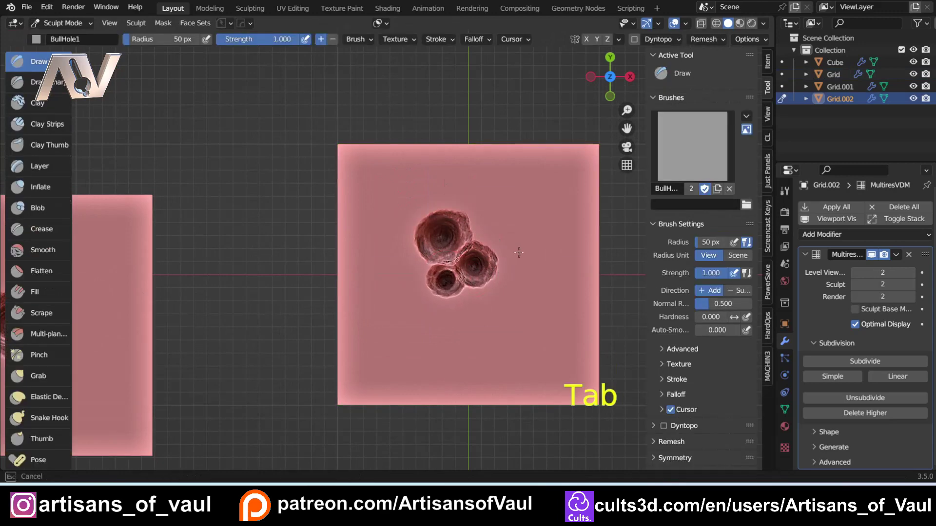
Step: Stamp BullHole2 craters at the cluster's upper right and just below it
click(677, 173)
click(420, 231)
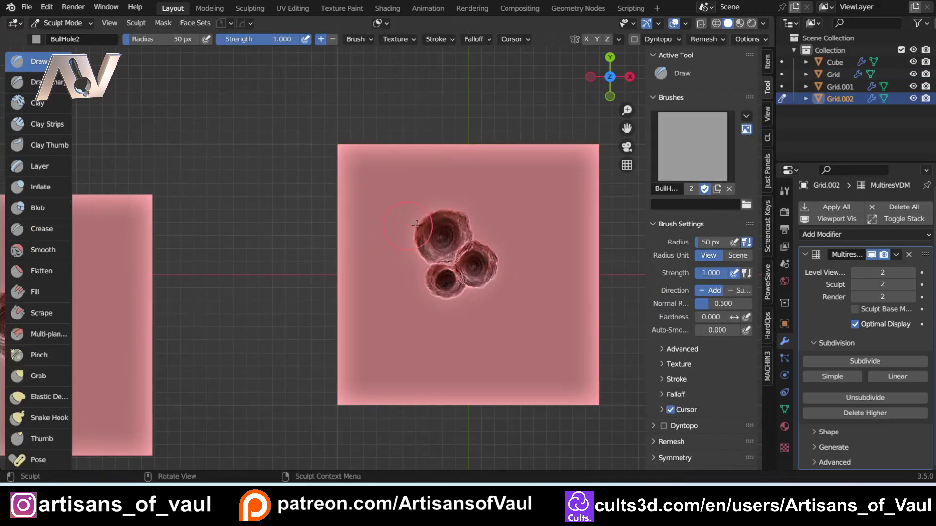
click(488, 241)
scroll(549, 236, up, 1)
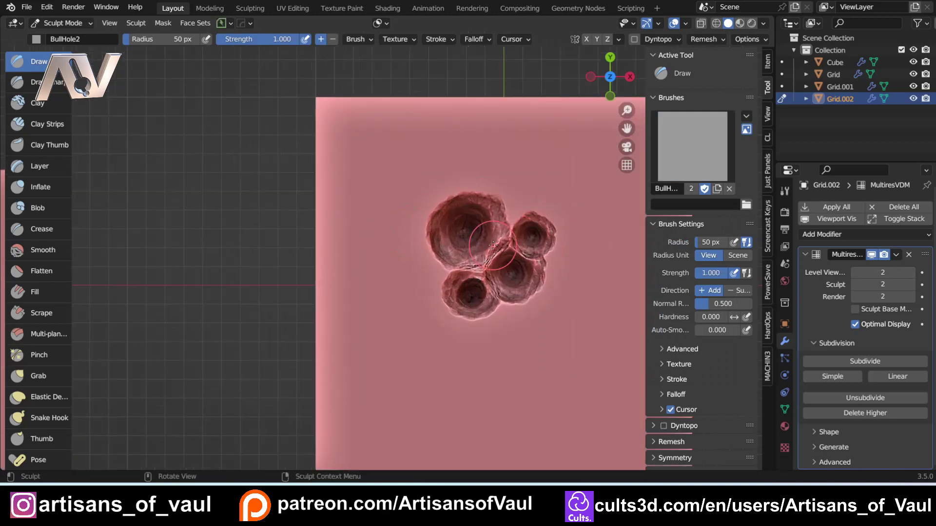
scroll(512, 242, up, 1)
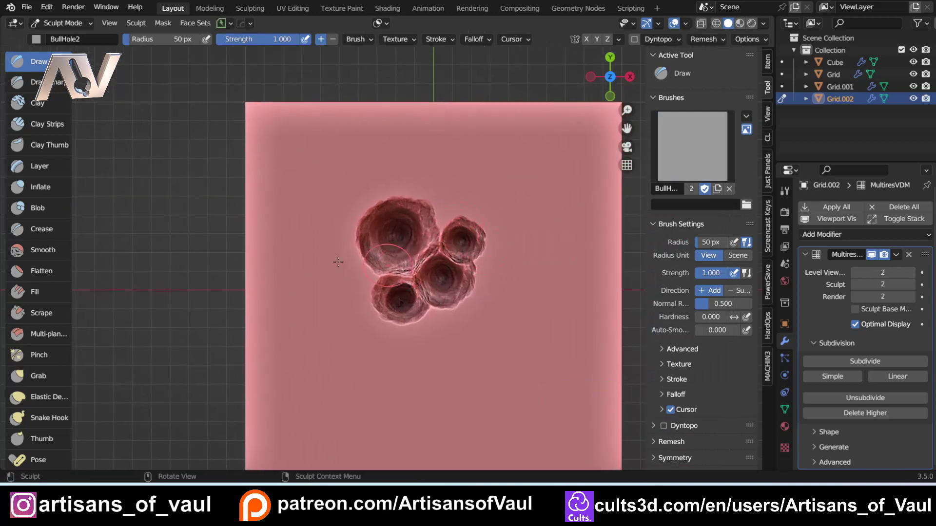
scroll(339, 261, down, 5)
shift+middle_drag(267, 271, 401, 276)
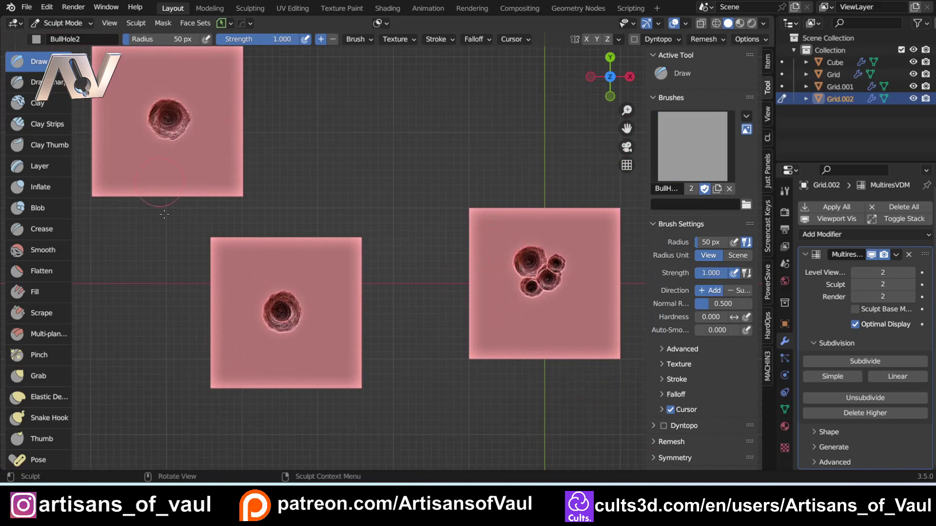
shift+middle_drag(574, 295, 534, 289)
scroll(439, 278, up, 4)
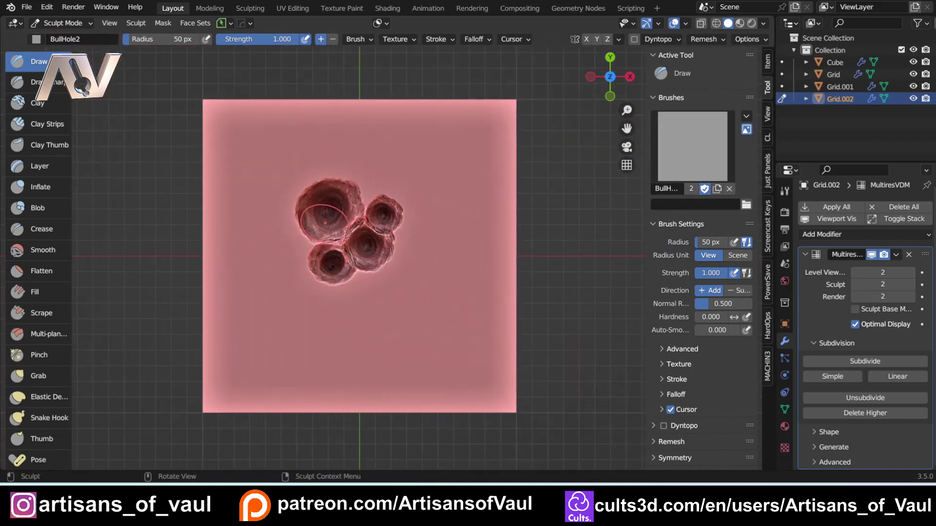
drag(365, 281, 437, 322)
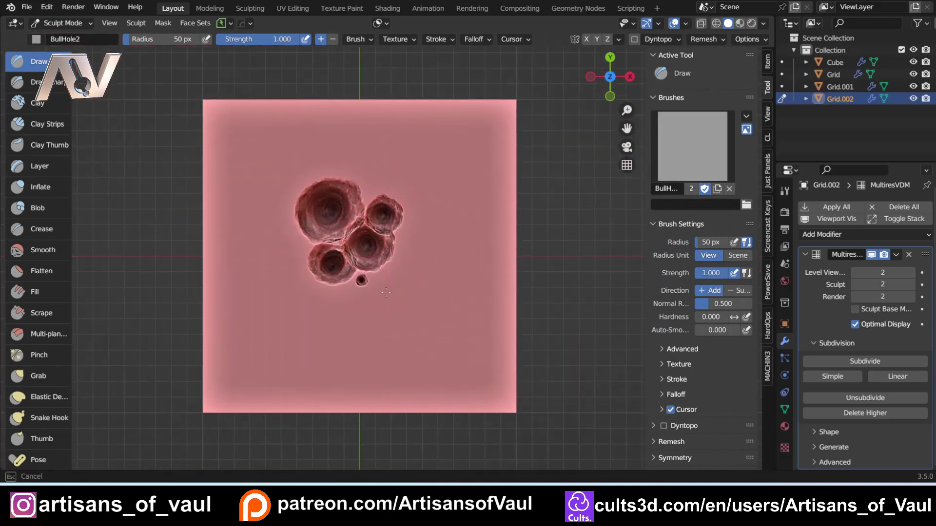
shift+middle_drag(438, 321, 503, 315)
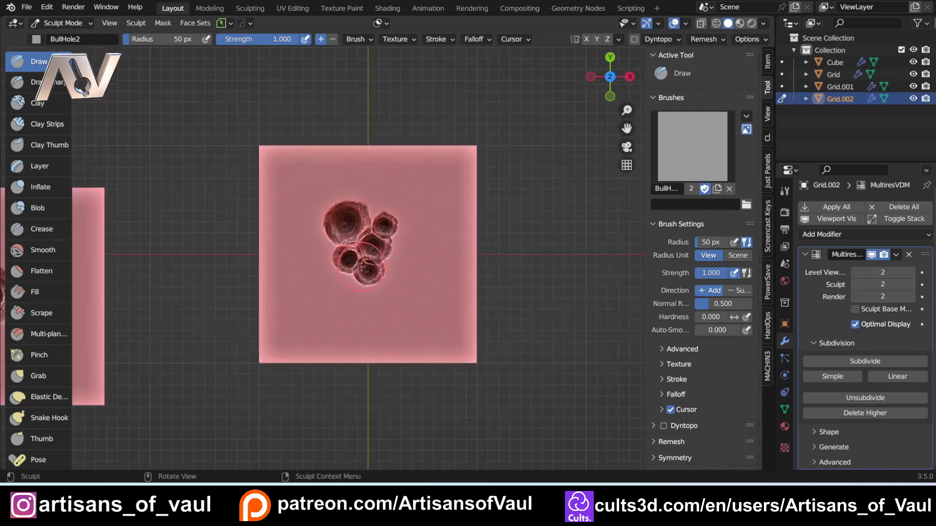
scroll(423, 284, down, 3)
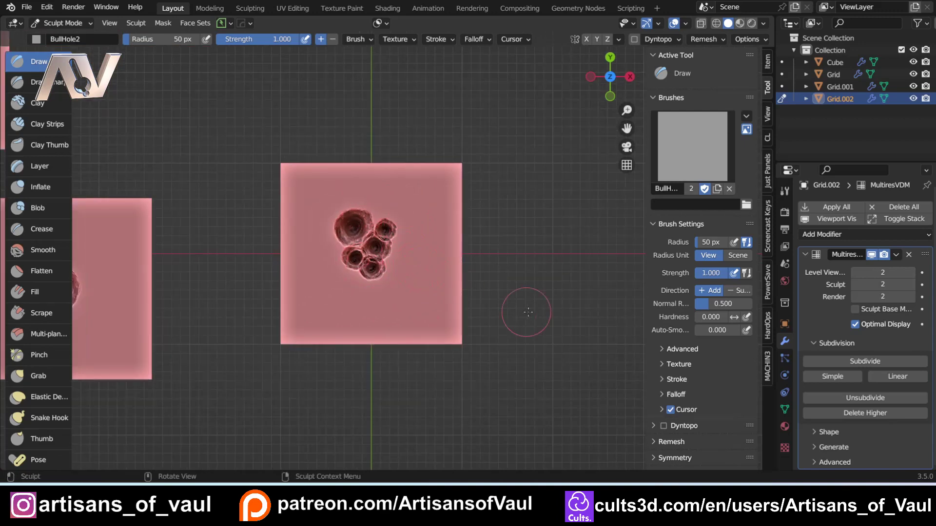
scroll(702, 351, down, 5)
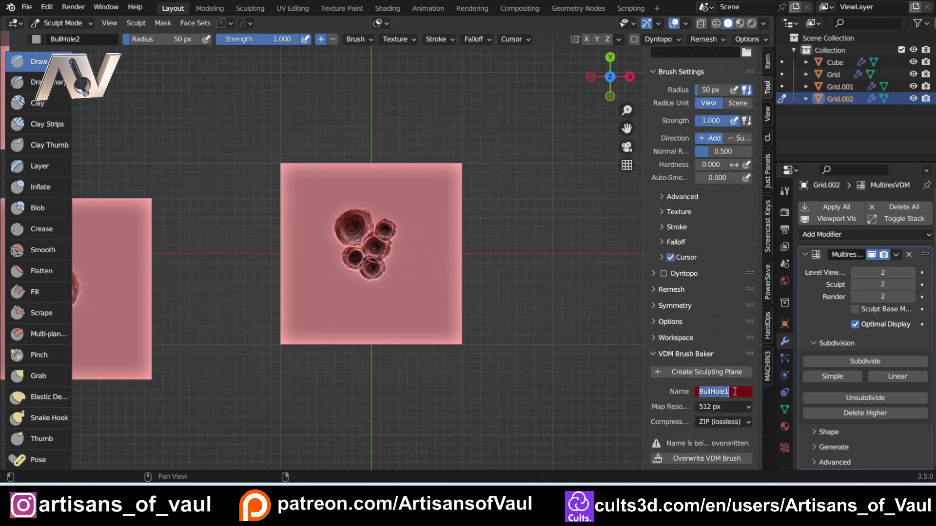
Step: Bake the crater cluster as the BullHole3 VDM brush and return to Object Mode
key(Return)
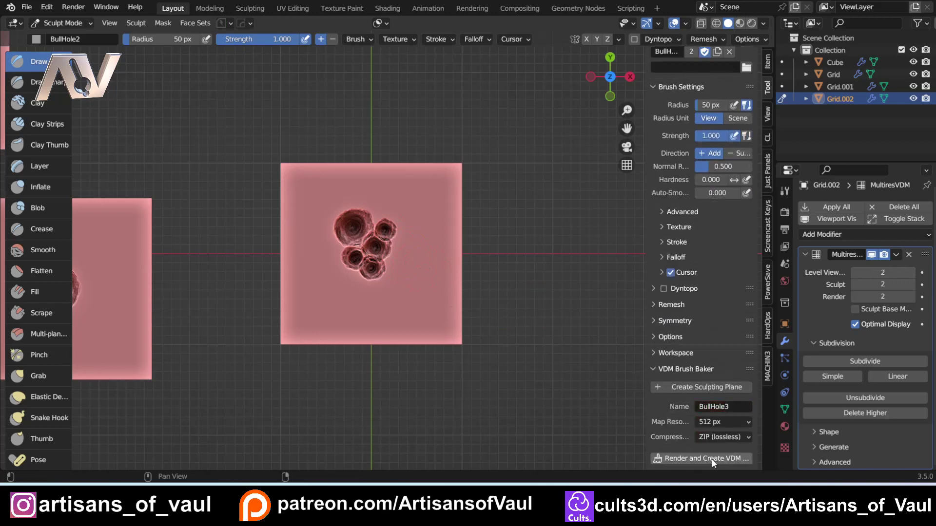
click(712, 459)
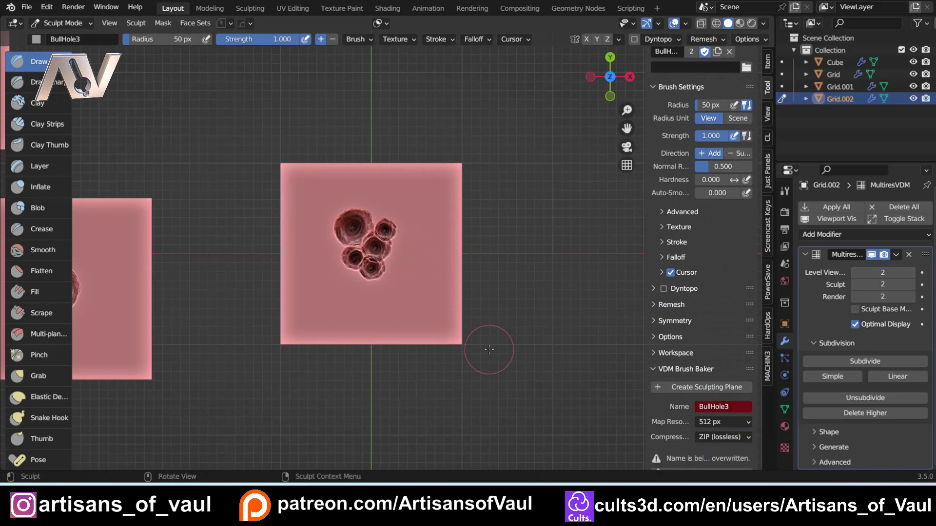
key(Tab)
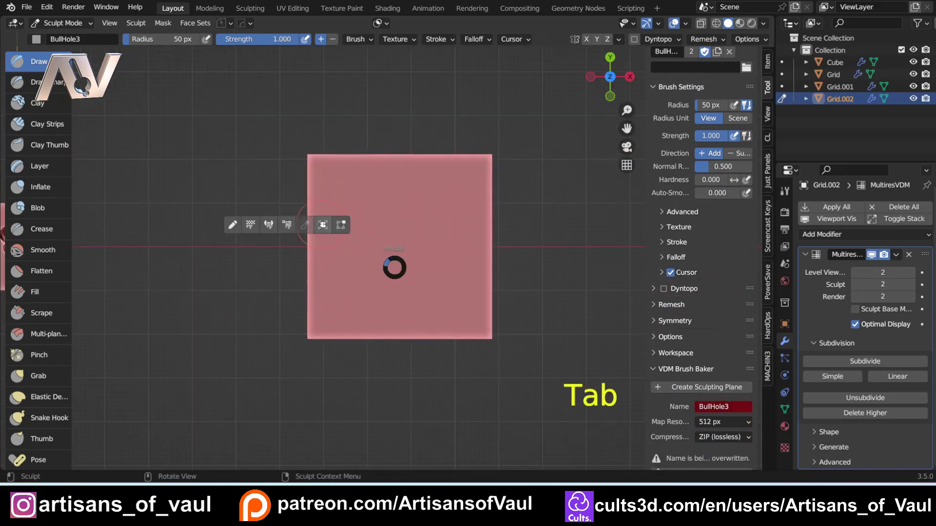
click(346, 241)
Step: Sculpt the cube, stamping the BullHole3 crater cluster onto its front face
key(Tab)
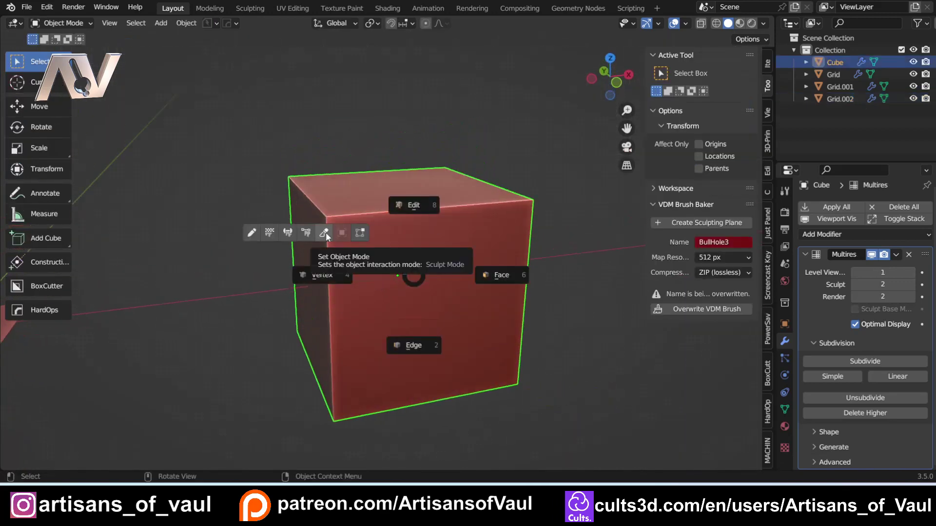
click(325, 231)
click(441, 293)
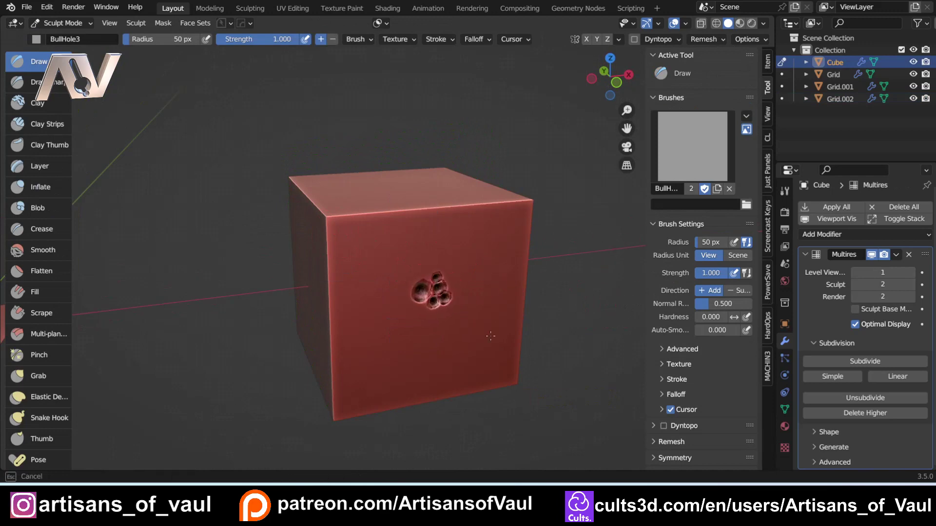
drag(428, 282, 432, 311)
scroll(517, 337, down, 3)
middle_drag(517, 337, 387, 292)
Step: Stamp BullHole2 holes on the cube's top and right of the cluster
click(706, 176)
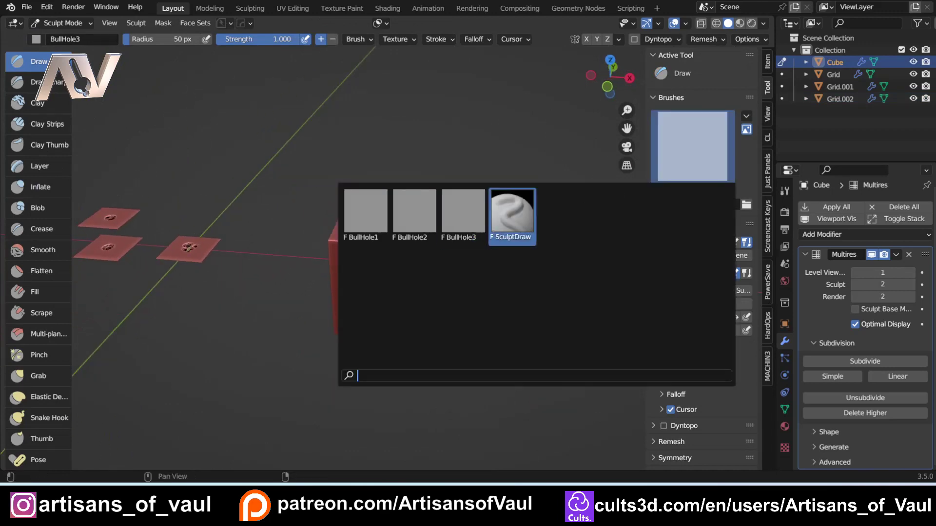
click(411, 213)
click(410, 231)
click(420, 279)
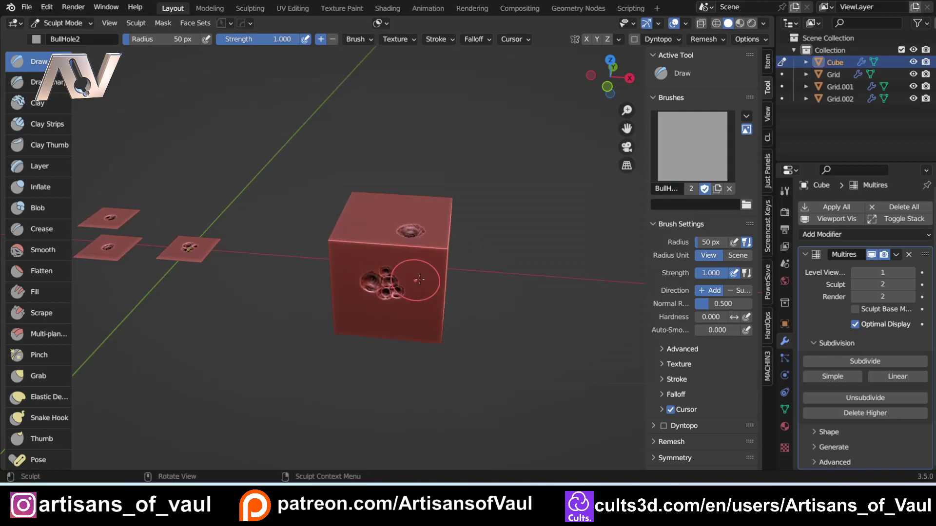
scroll(395, 333, up, 4)
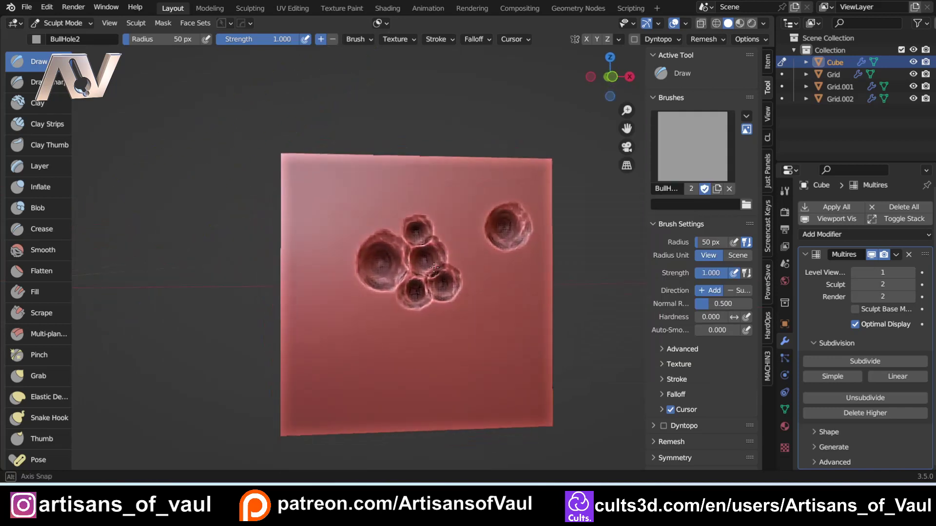
middle_drag(395, 333, 407, 282)
click(386, 240)
key(ctrl+z)
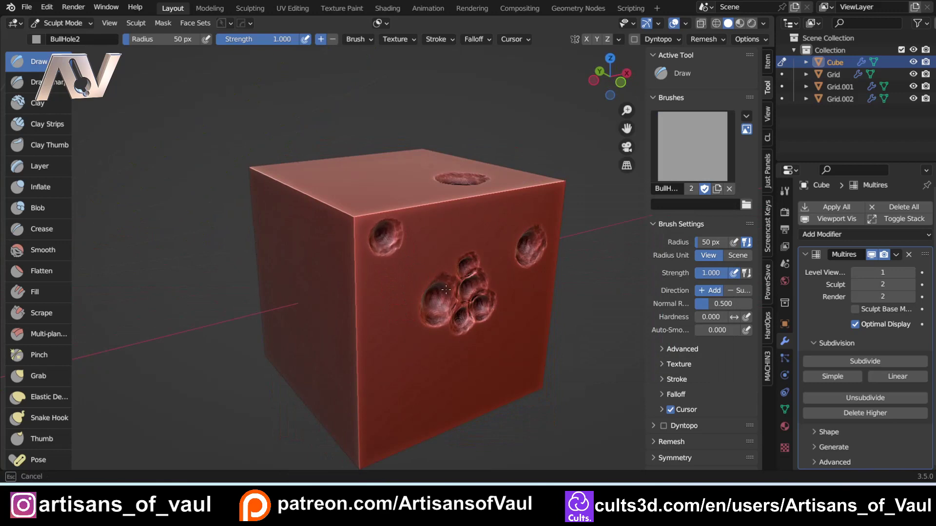
Step: Stamp BullHole1 holes near the front face's left edge and below-left of the cluster
click(693, 146)
click(411, 213)
click(375, 225)
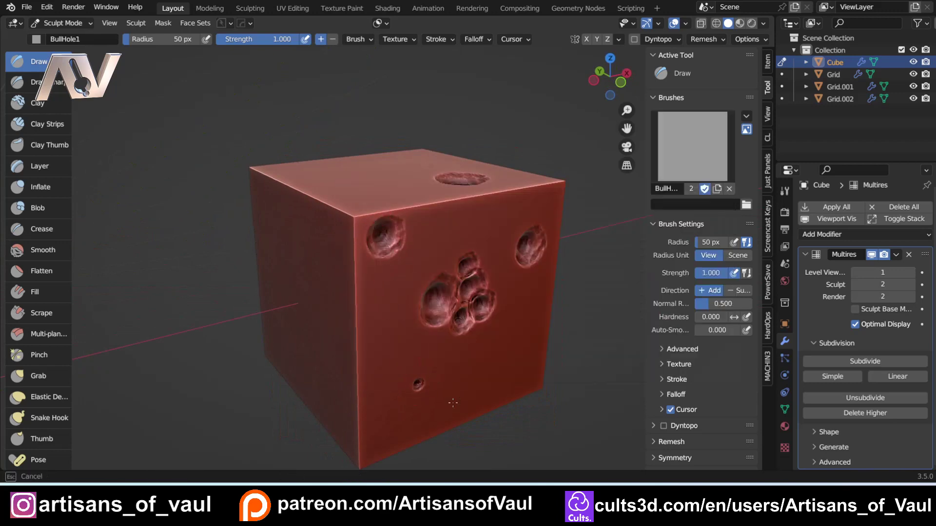
click(417, 386)
mouse_move(512, 387)
middle_down()
mouse_move(453, 356)
mouse_move(480, 324)
middle_up()
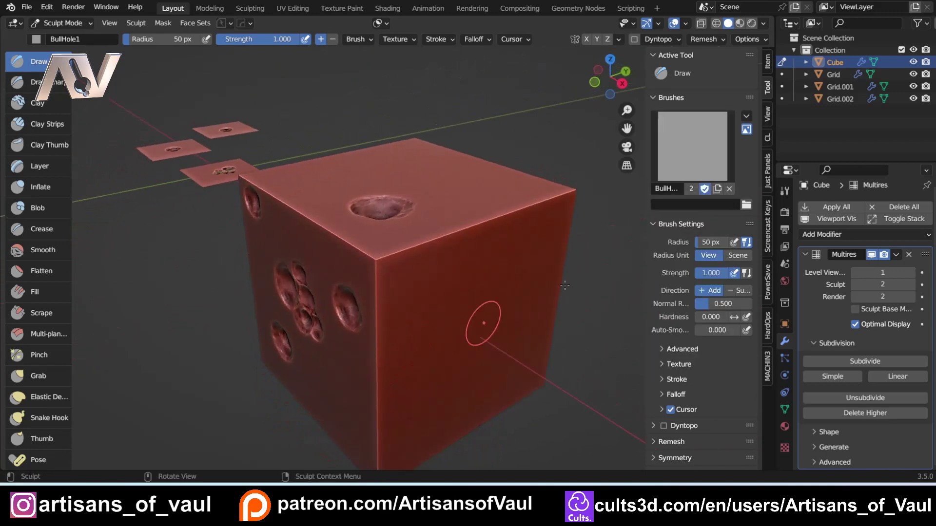
click(692, 146)
Step: Stamp a second BullHole3 cluster on the right of the cube's front face
click(464, 213)
mouse_move(464, 213)
middle_down()
mouse_move(357, 347)
mouse_move(444, 311)
middle_up()
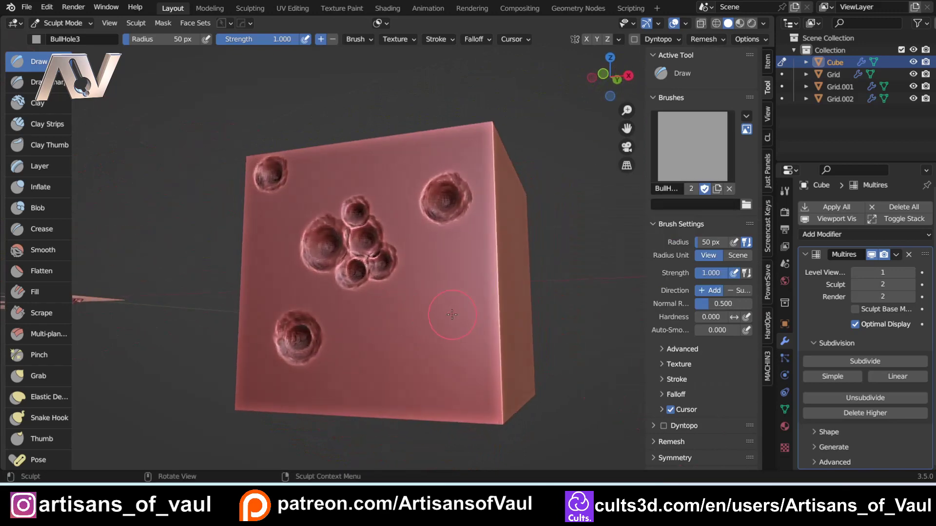
drag(450, 313, 468, 277)
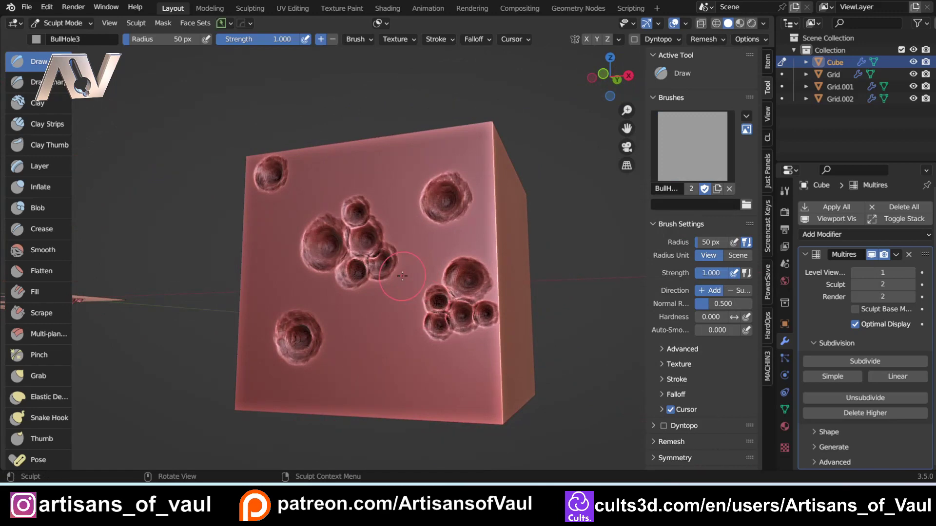
middle_drag(402, 275, 429, 334)
scroll(439, 334, down, 3)
mouse_move(233, 298)
shift+middle_down()
mouse_move(359, 296)
mouse_move(437, 308)
shift+middle_up()
scroll(438, 307, up, 2)
mouse_move(491, 276)
shift+middle_down()
mouse_move(381, 278)
mouse_move(367, 255)
mouse_move(384, 315)
shift+middle_up()
scroll(380, 277, up, 3)
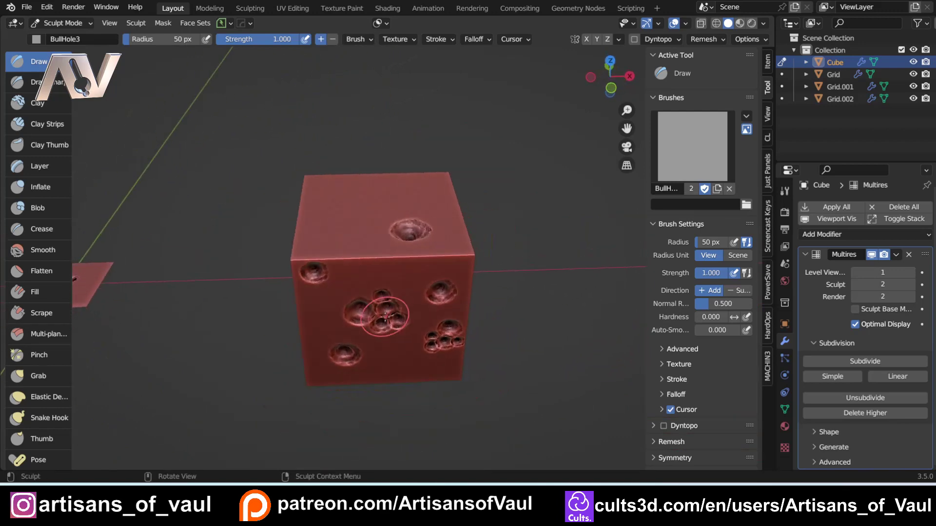